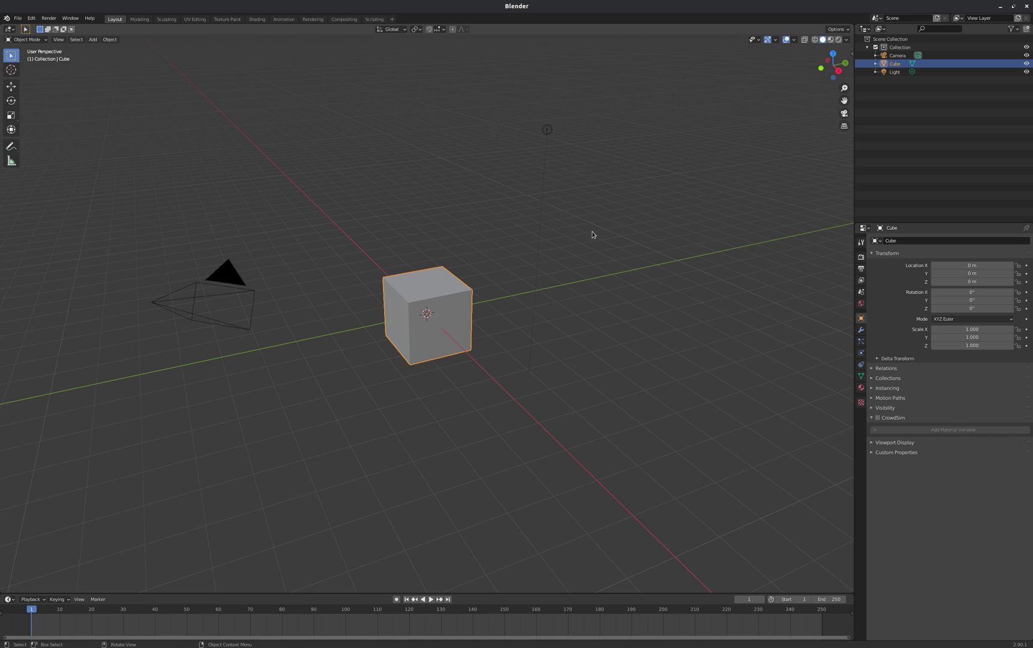
Step: Add an Ocean modifier to the cube and set its Resolution to 12
{"action": "left_click", "coordinate": [861, 333]}
{"action": "left_click", "coordinate": [985, 241]}
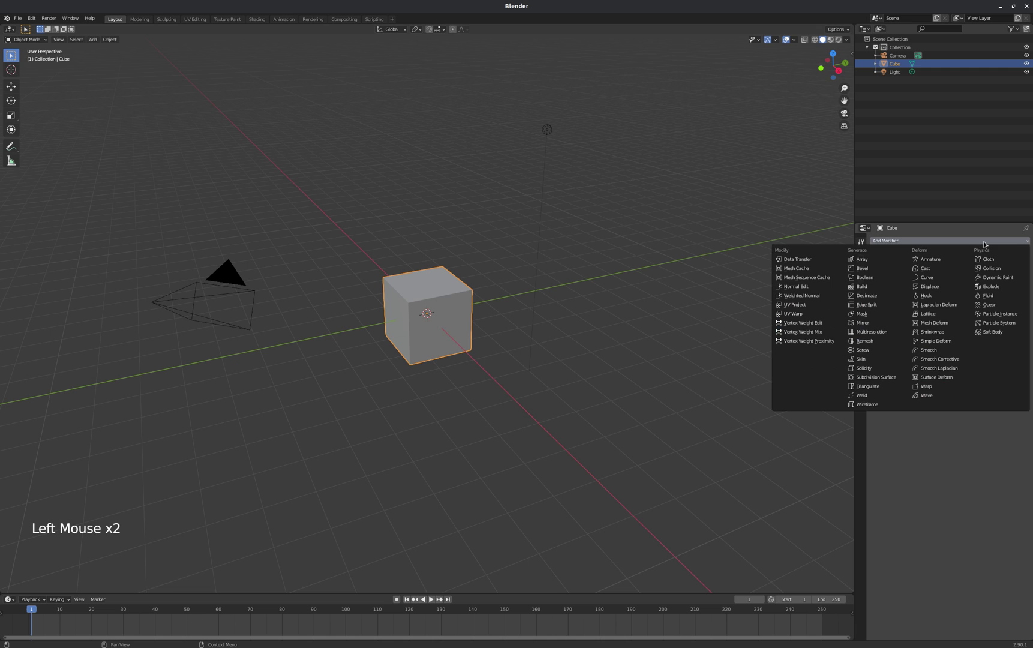
{"action": "left_click", "coordinate": [989, 304]}
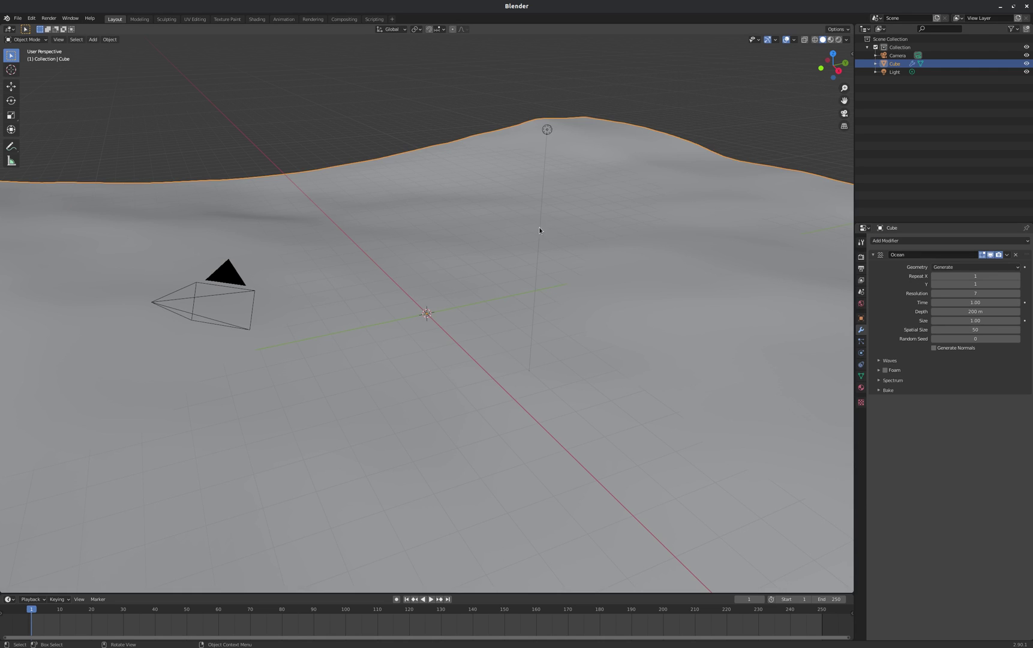
{"action": "scroll", "coordinate": [539, 229], "scroll_direction": "down", "scroll_amount": 6}
{"action": "scroll", "coordinate": [554, 266], "scroll_direction": "down", "scroll_amount": 2}
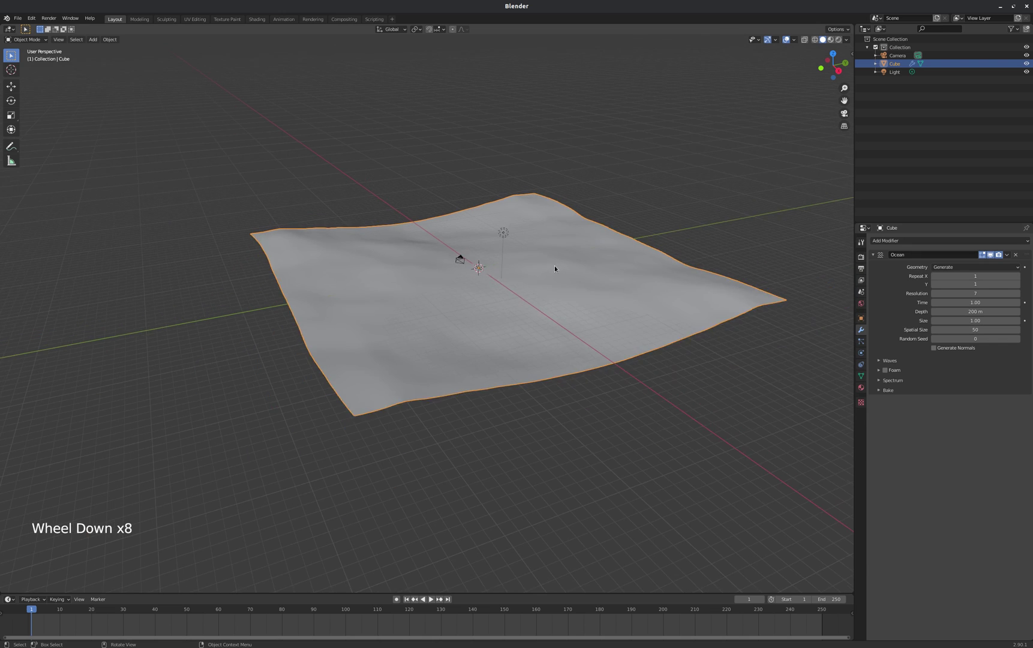
{"action": "scroll", "coordinate": [540, 266], "scroll_direction": "up", "scroll_amount": 2}
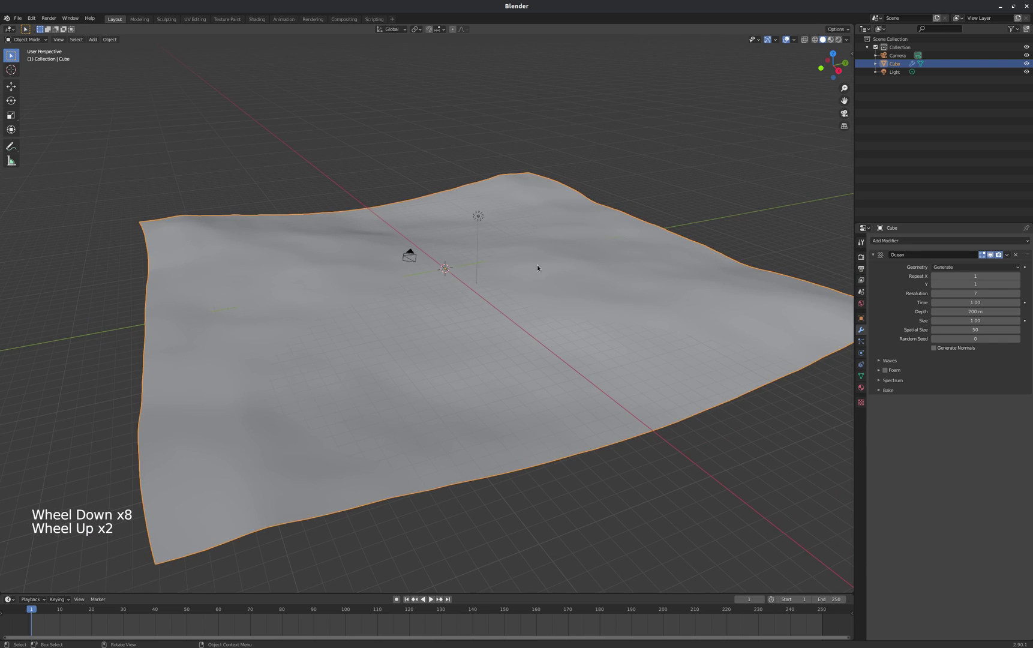
{"action": "left_click", "coordinate": [979, 292]}
{"action": "type", "text": "12"}
{"action": "key", "text": "Return"}
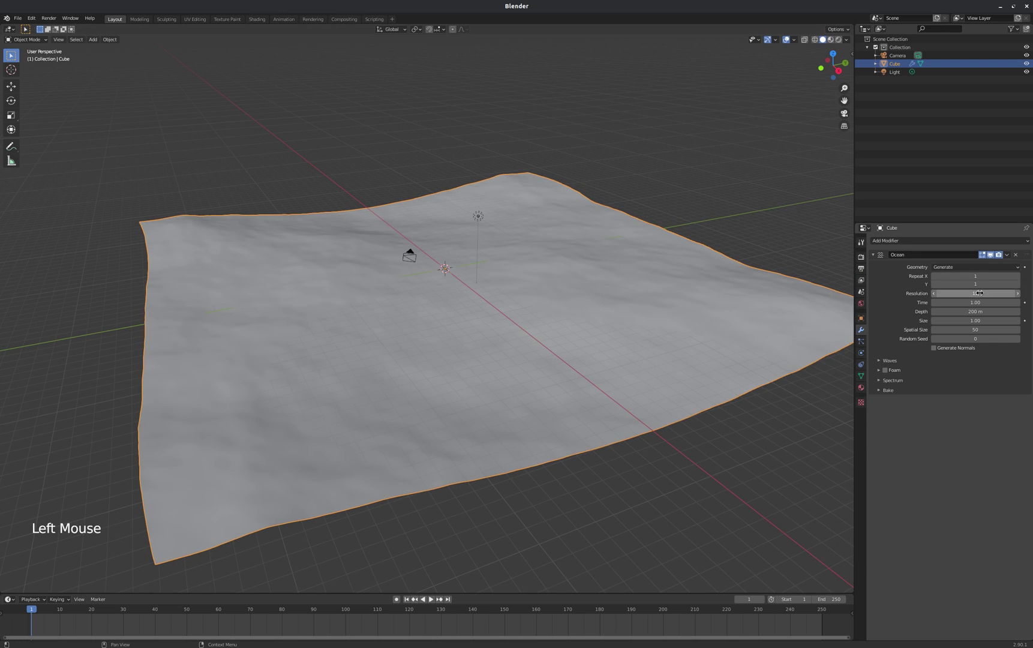
Step: Switch the wave spectrum to Established Ocean (Sharp Peaks)
{"action": "left_click", "coordinate": [882, 380]}
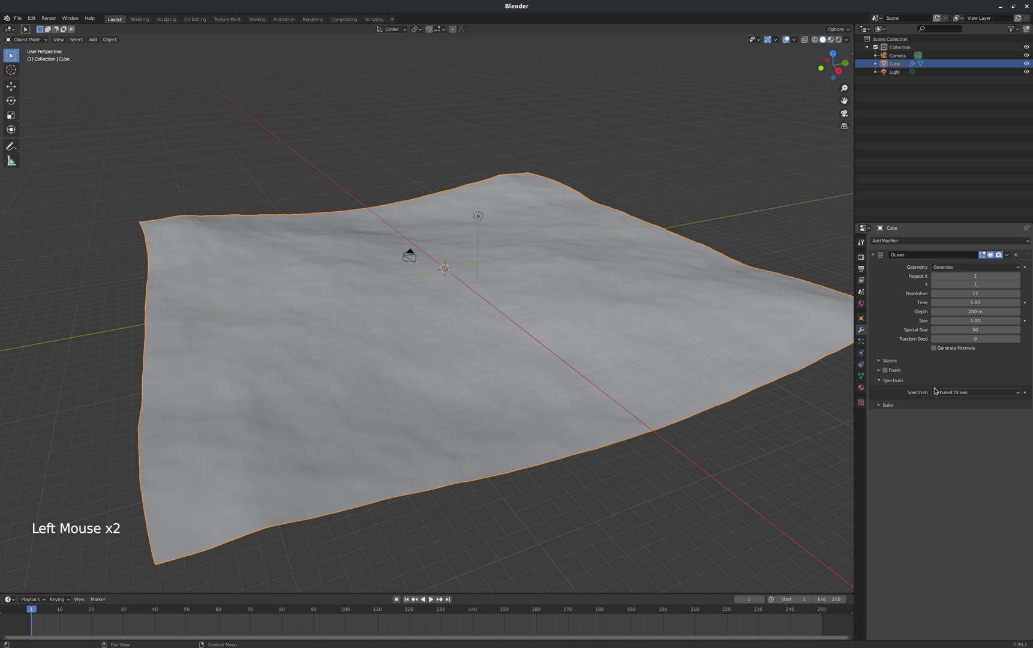
{"action": "left_click", "coordinate": [1002, 393]}
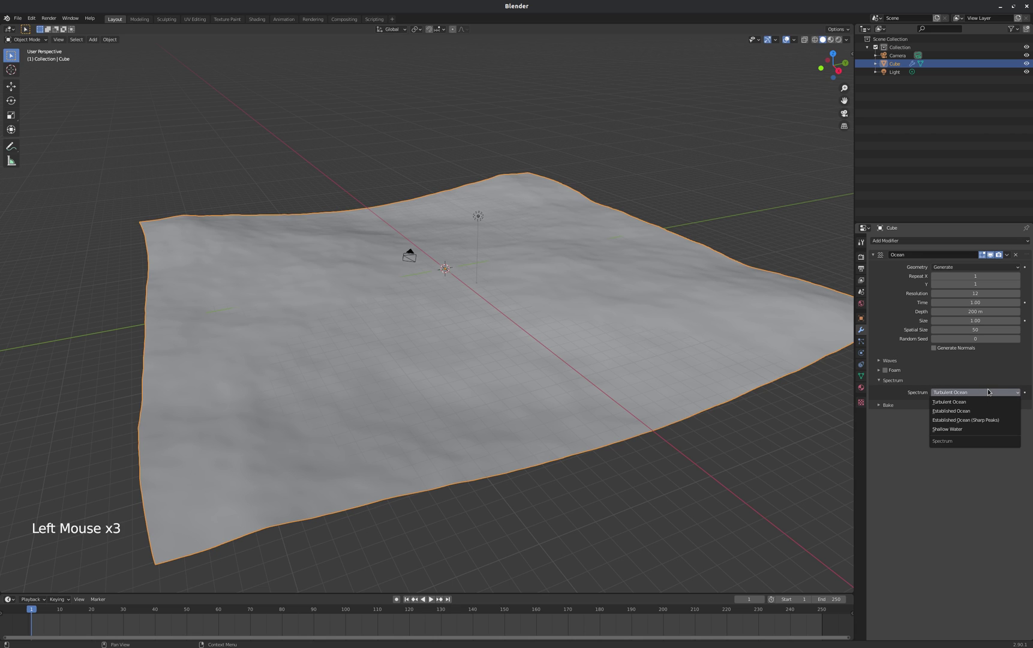
{"action": "left_click", "coordinate": [988, 420]}
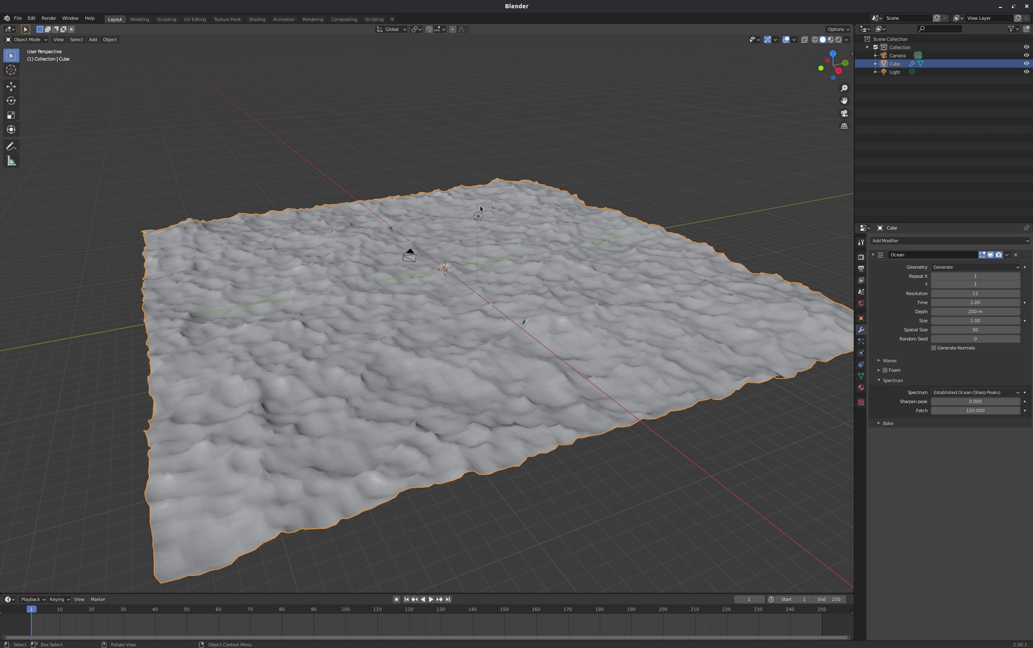
{"action": "scroll", "coordinate": [411, 258], "scroll_direction": "up", "scroll_amount": 2}
{"action": "scroll", "coordinate": [410, 257], "scroll_direction": "down", "scroll_amount": 1}
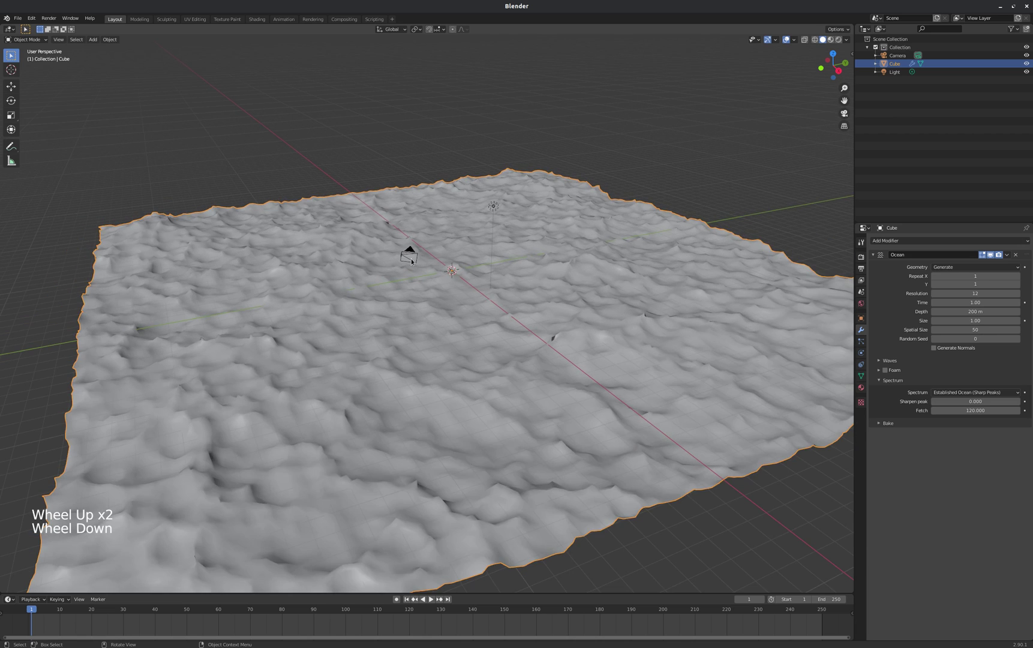
{"action": "scroll", "coordinate": [473, 246], "scroll_direction": "down", "scroll_amount": 1}
{"action": "scroll", "coordinate": [477, 258], "scroll_direction": "up", "scroll_amount": 1}
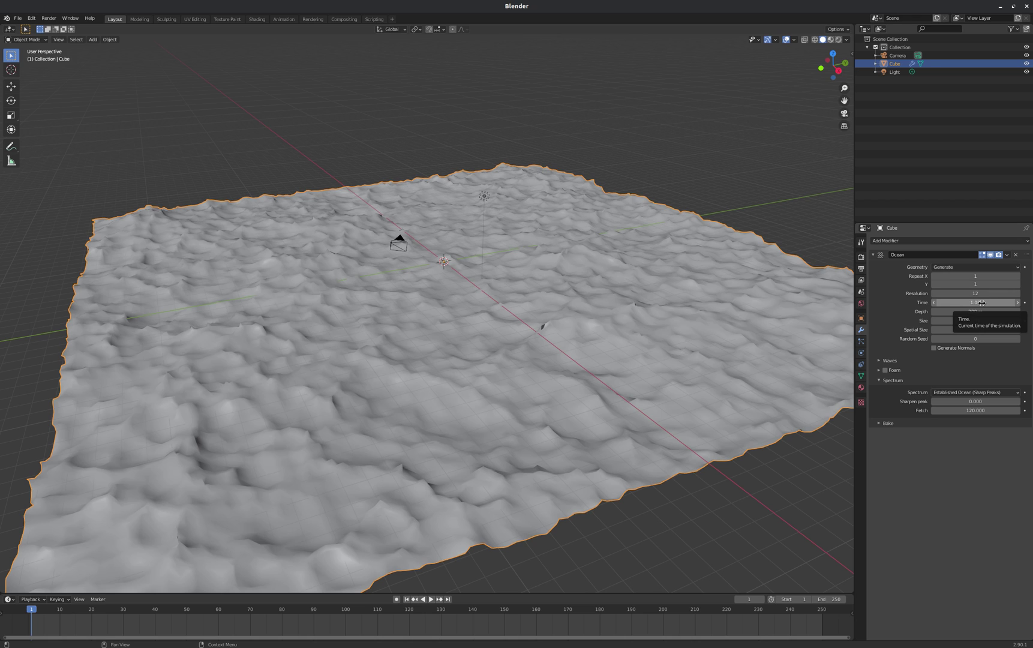
Step: Keyframe ocean Time at 1.00 on frame 1 and 10.00 on frame 250
{"action": "key", "text": "i"}
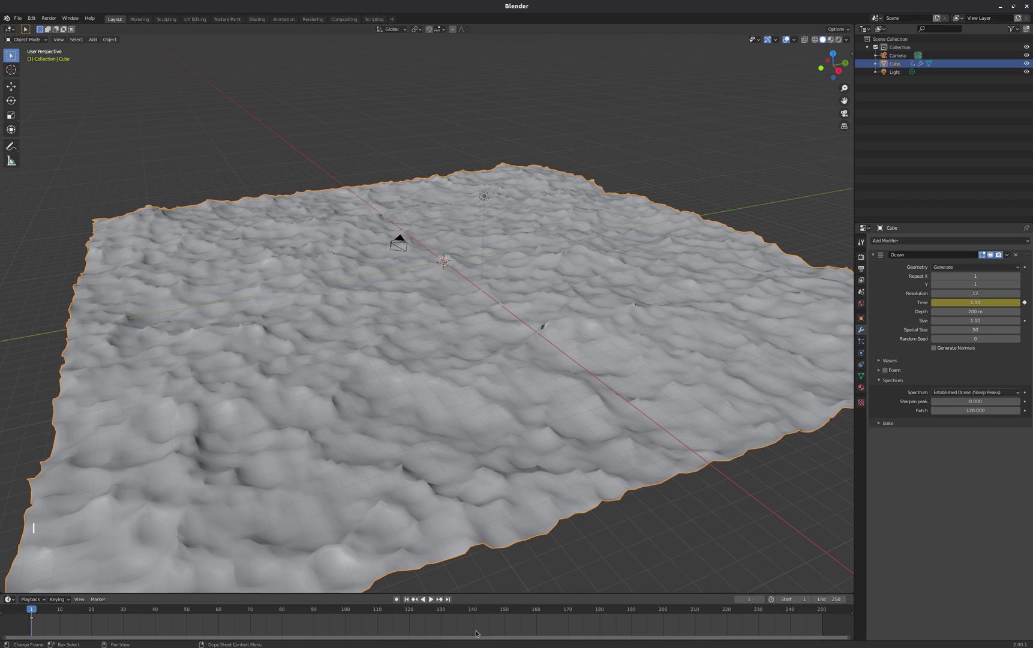
{"action": "left_click", "coordinate": [448, 599]}
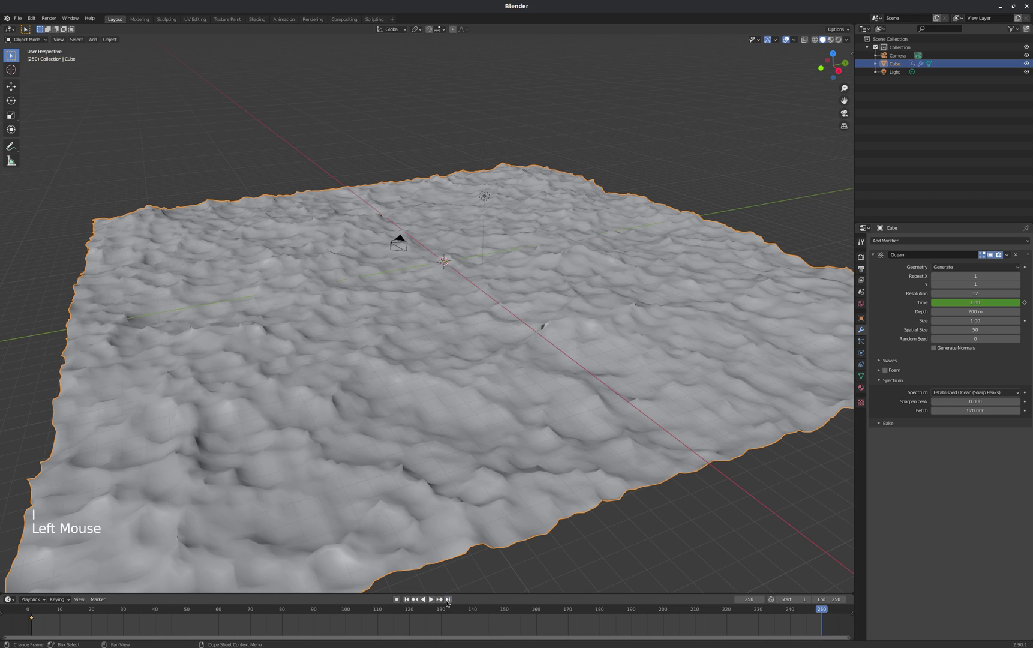
{"action": "left_click", "coordinate": [981, 302]}
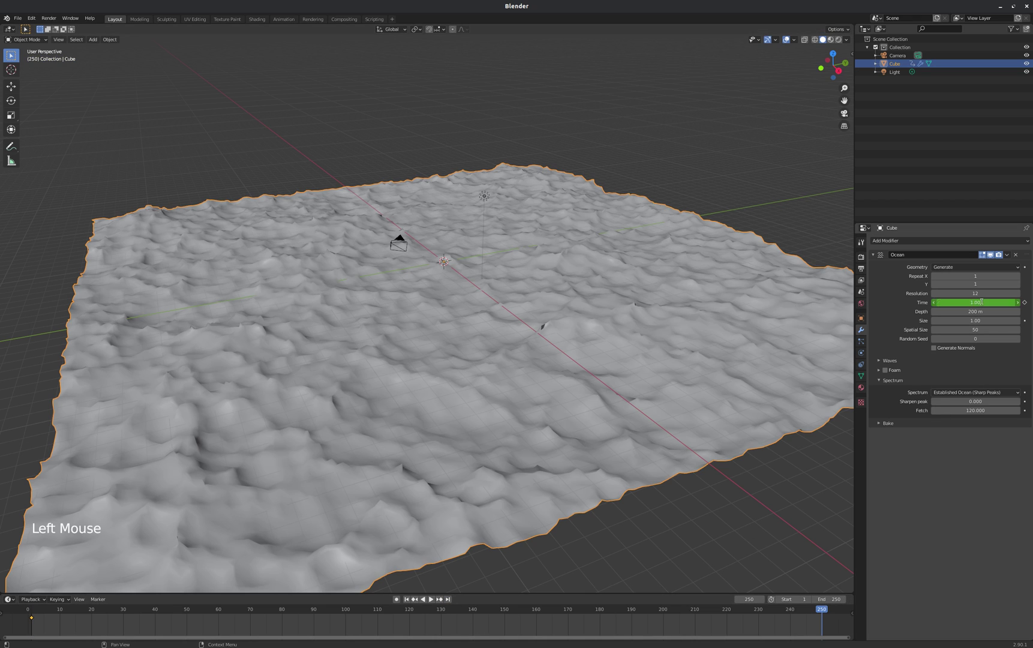
{"action": "type", "text": "10"}
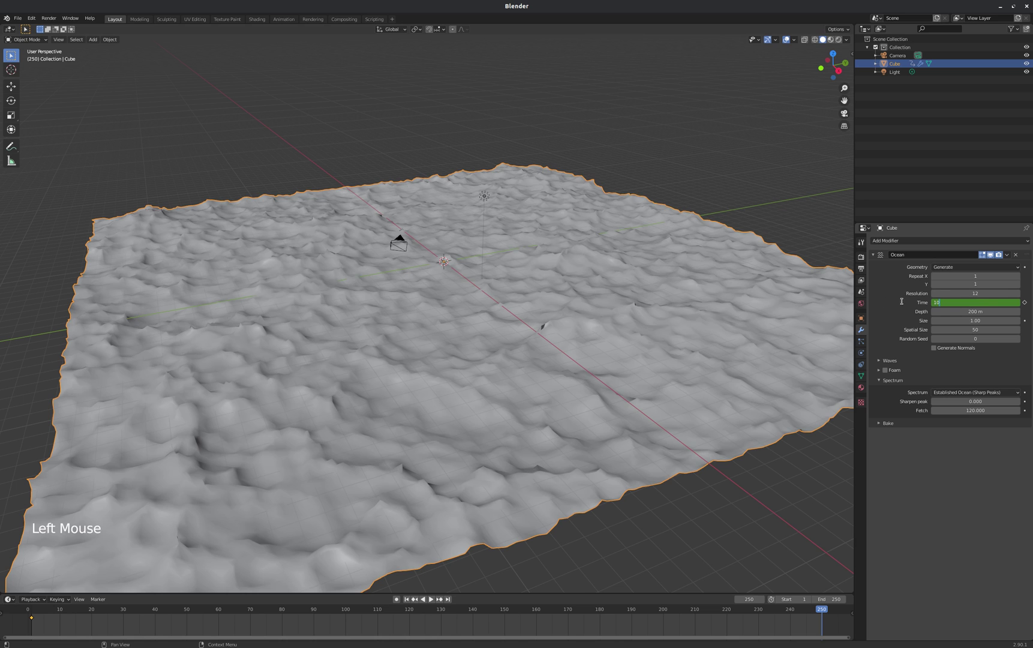
{"action": "key", "text": "Return"}
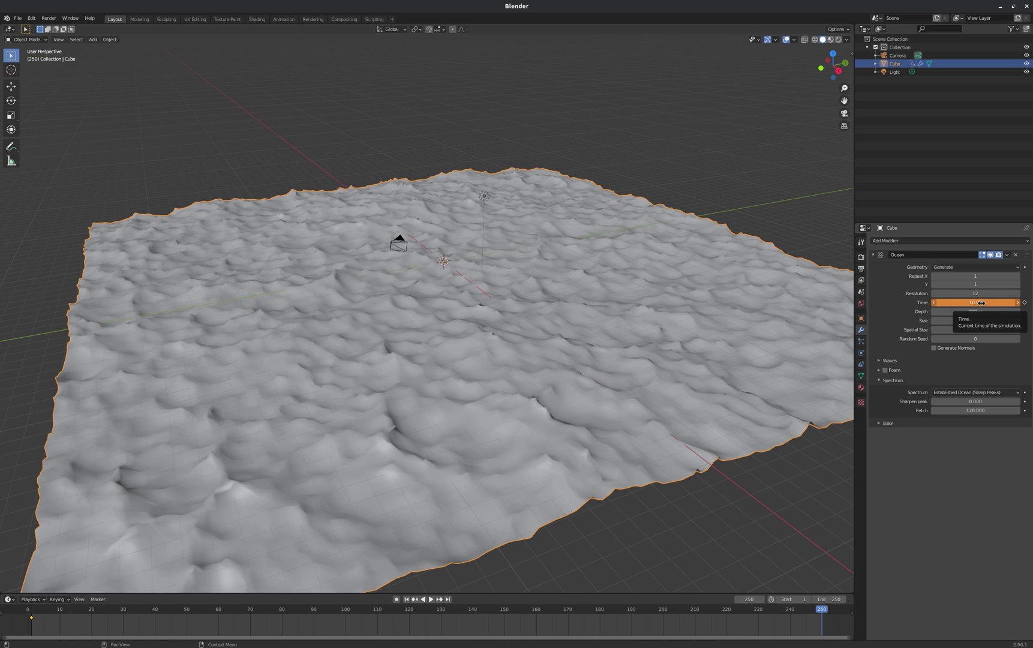
{"action": "key", "text": "i"}
Step: Scrub and play back the animation from frame 1 to preview the moving waves
{"action": "left_click_drag", "start_coordinate": [619, 620], "coordinate": [47, 620]}
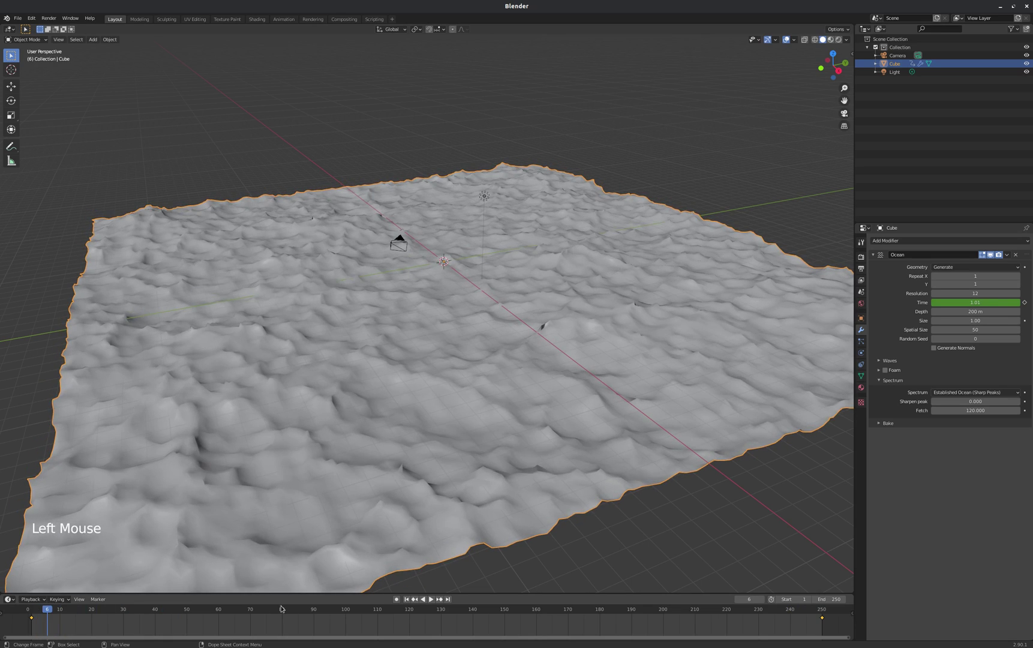
{"action": "left_click", "coordinate": [407, 599]}
{"action": "left_click", "coordinate": [430, 598]}
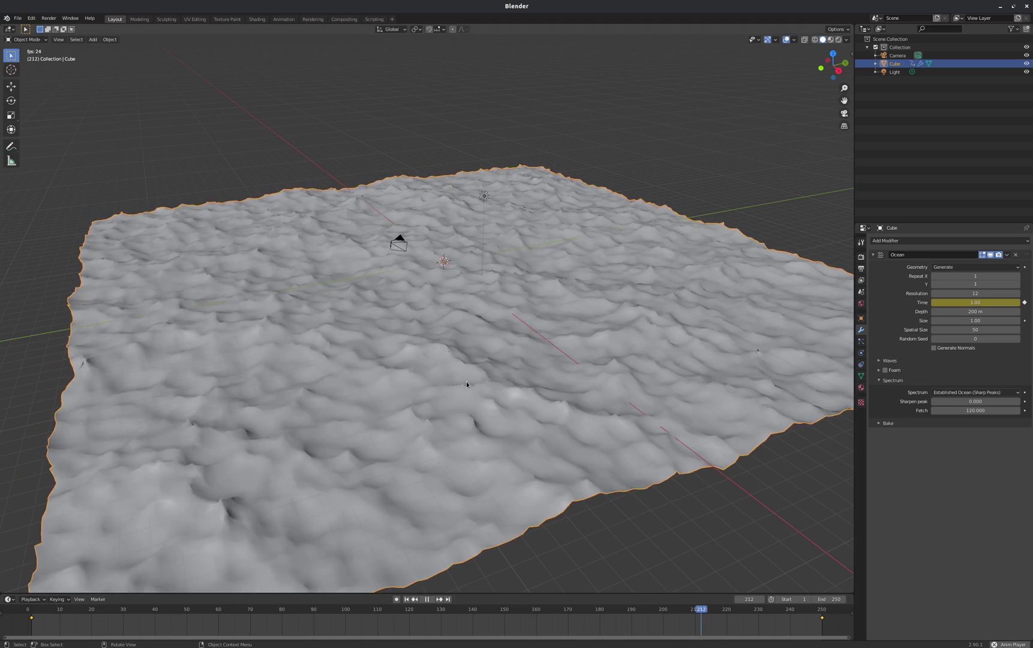
{"action": "left_click", "coordinate": [427, 599]}
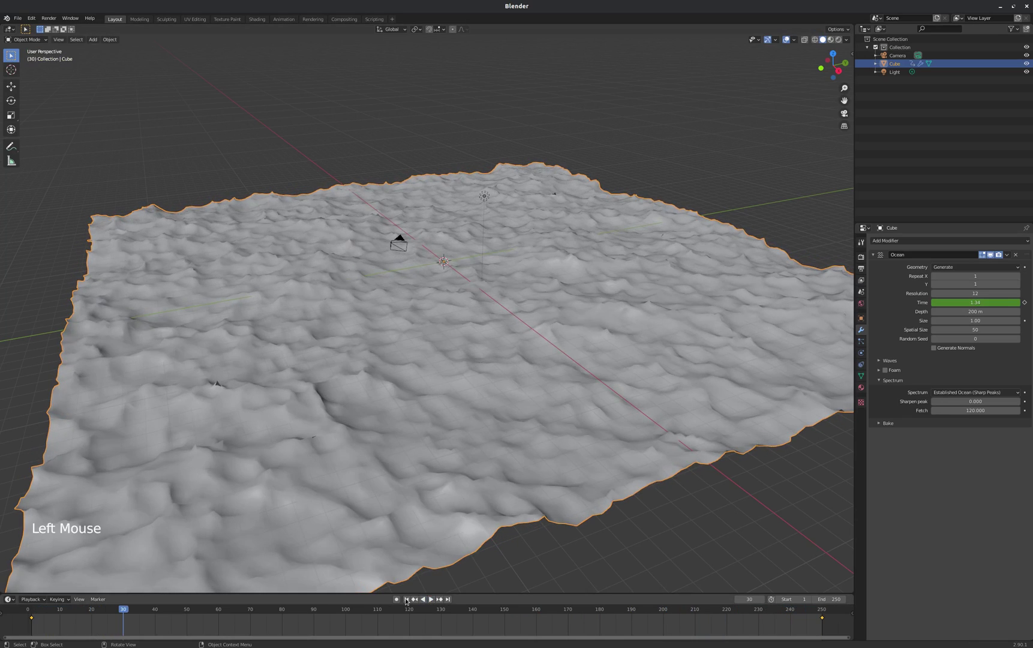
Step: Set the Time keyframes to Linear interpolation, then play from frame 1 to check the motion
{"action": "right_click", "coordinate": [33, 619]}
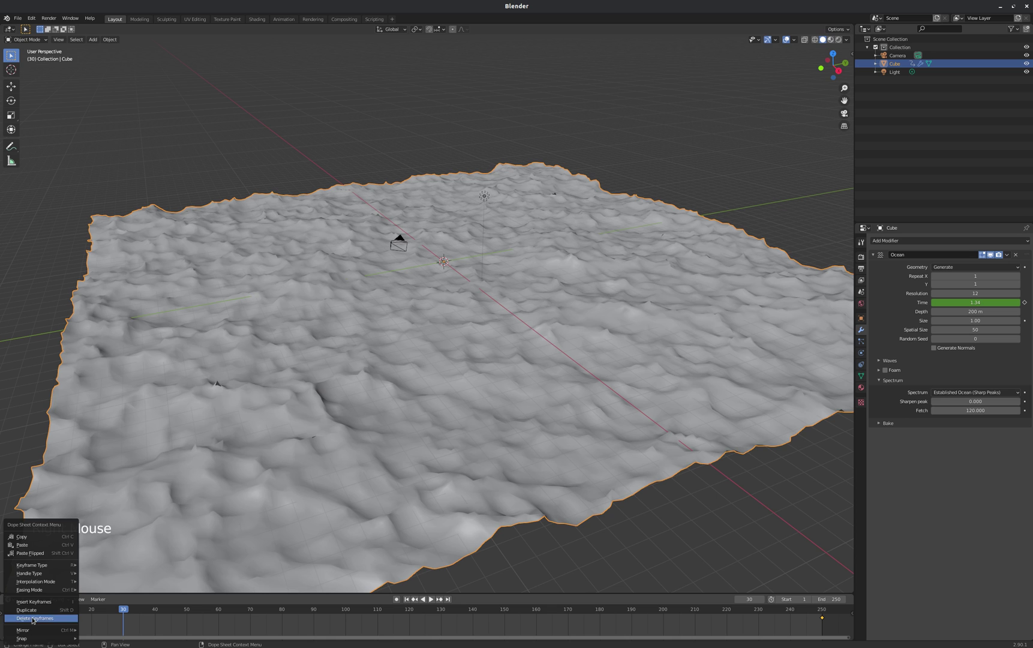
{"action": "mouse_move", "coordinate": [38, 582]}
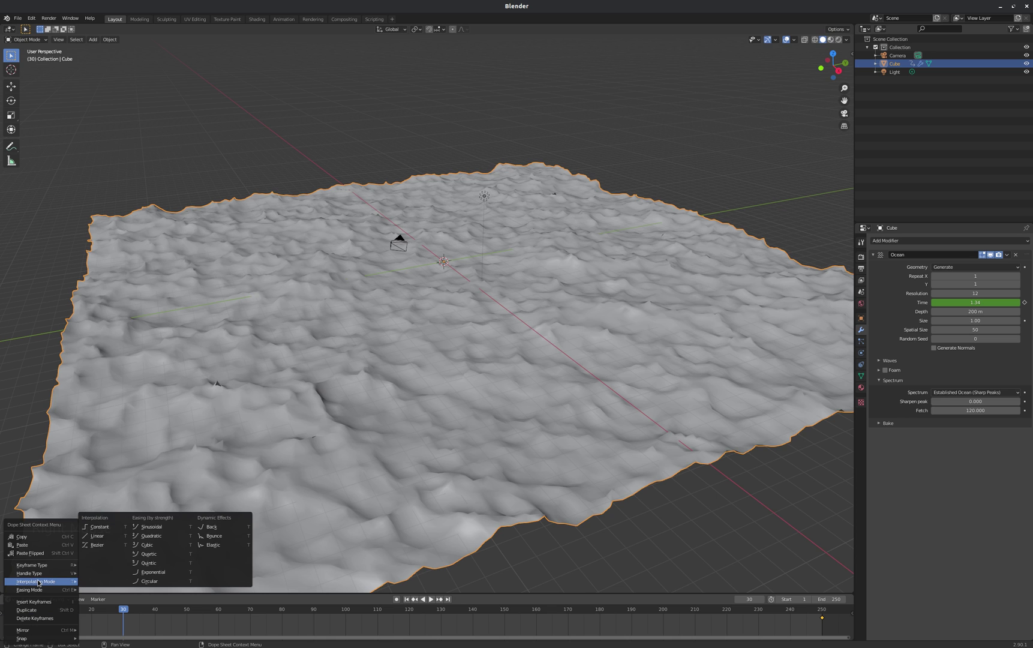
{"action": "left_click", "coordinate": [99, 535]}
{"action": "left_click", "coordinate": [406, 599]}
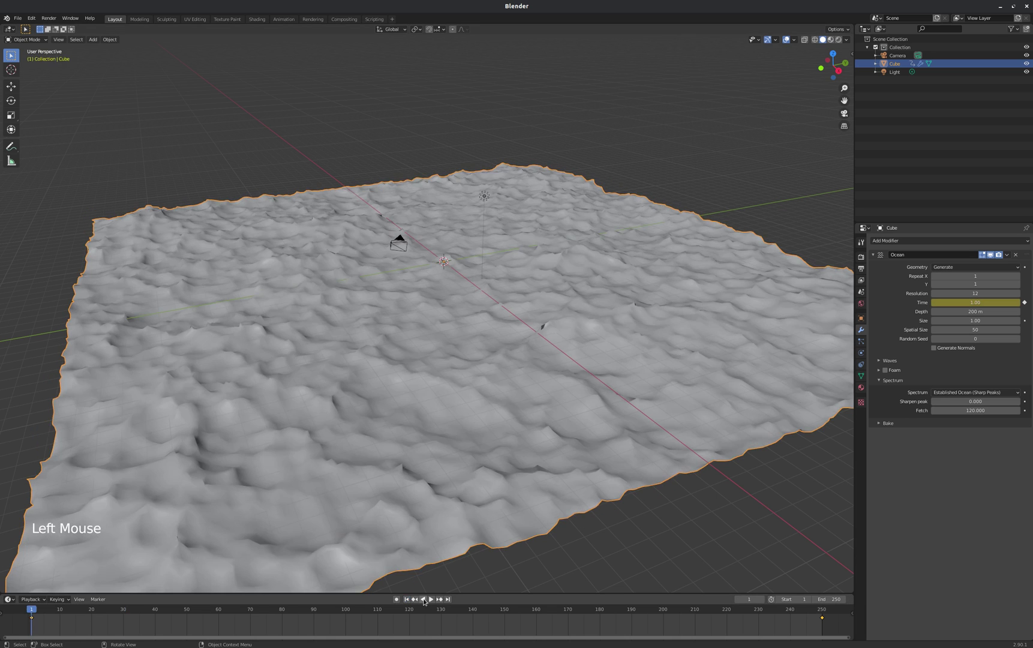
{"action": "left_click", "coordinate": [430, 599]}
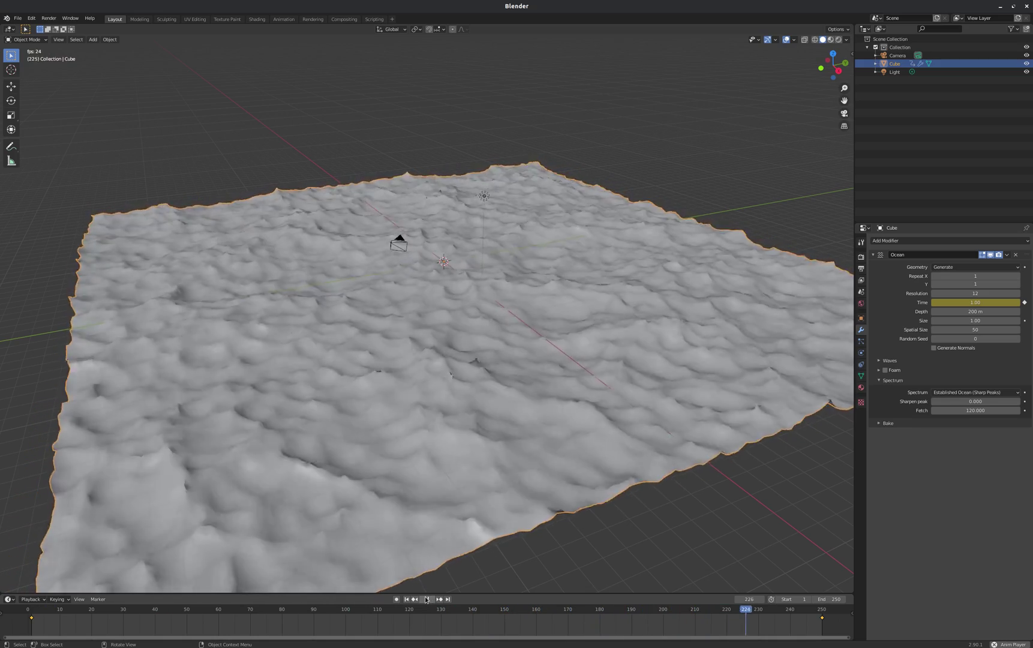
{"action": "left_click", "coordinate": [426, 599]}
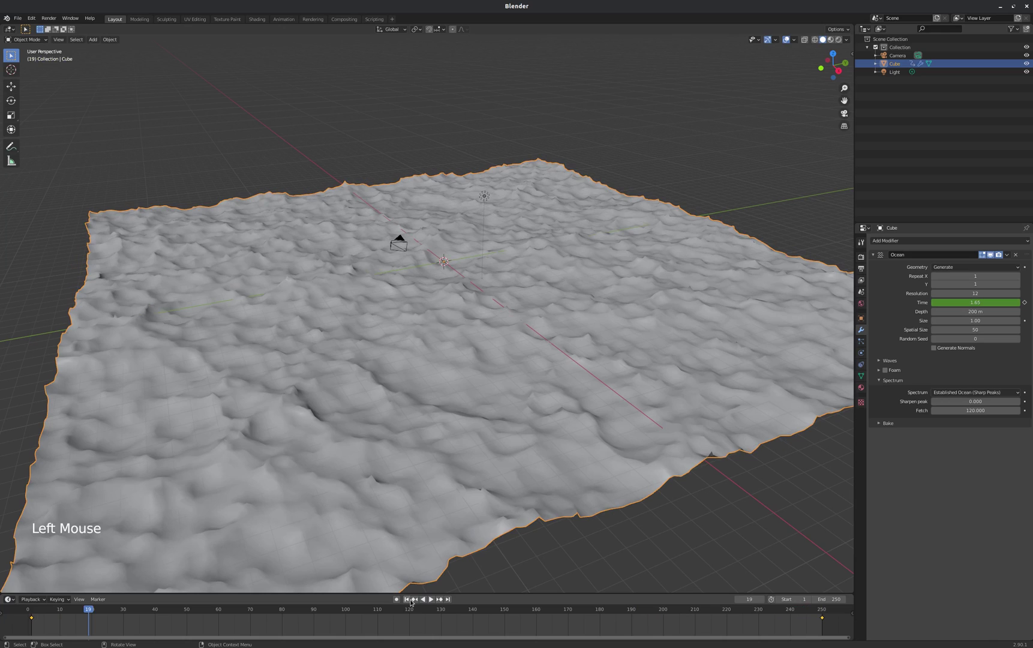
{"action": "left_click", "coordinate": [407, 599]}
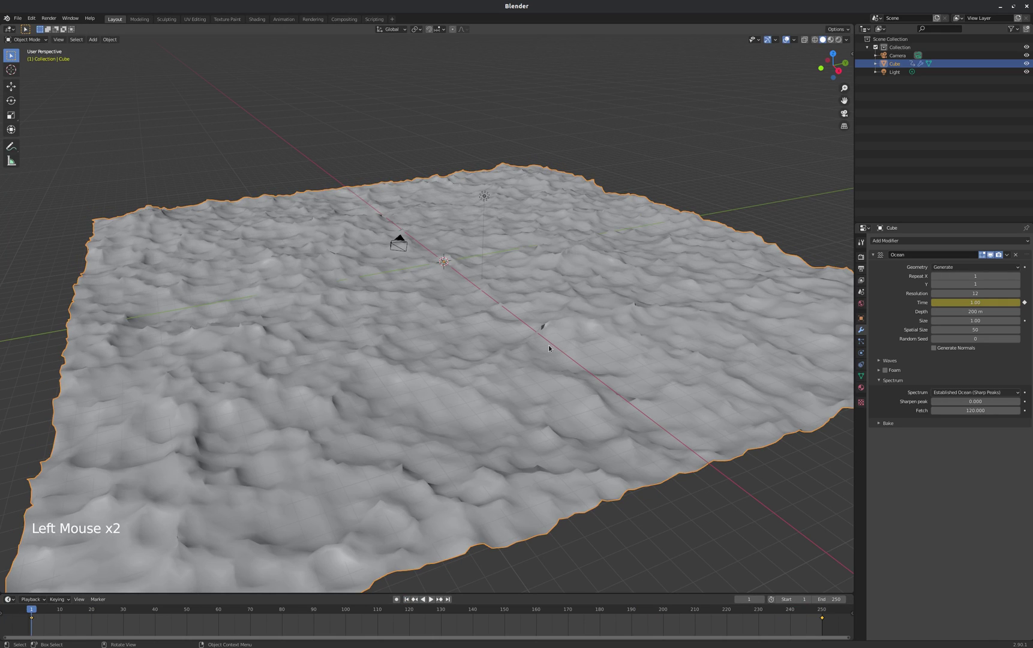
Step: Add a Plain Axes empty at the world origin of the ocean scene
{"action": "middle_click_drag", "start_coordinate": [549, 348], "coordinate": [504, 302]}
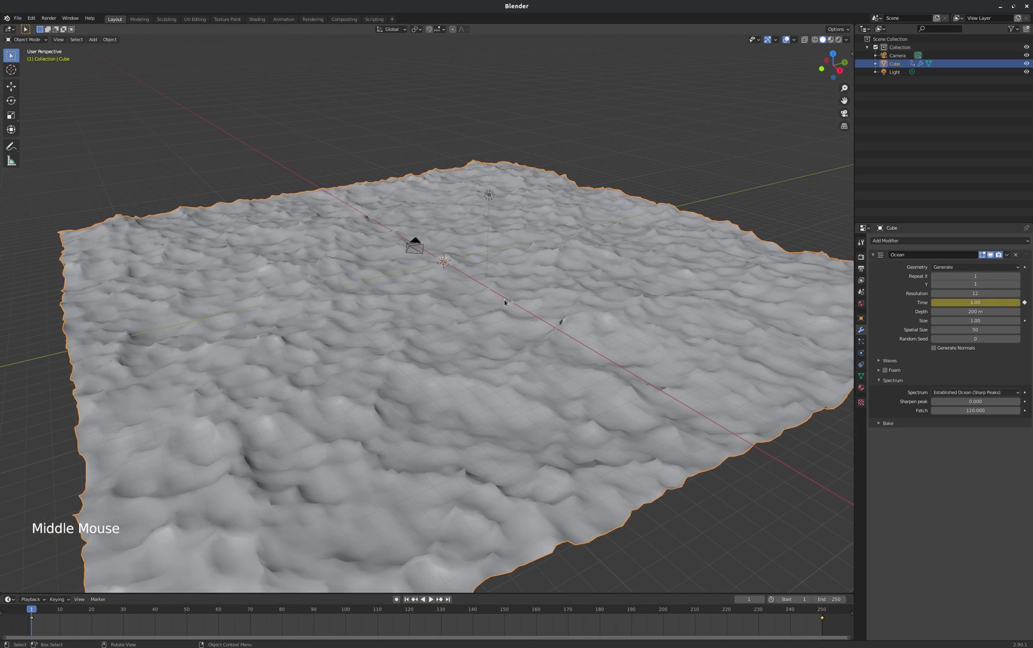
{"action": "scroll", "coordinate": [467, 213], "scroll_direction": "up", "scroll_amount": 4}
{"action": "scroll", "coordinate": [443, 334], "scroll_direction": "down", "scroll_amount": 2}
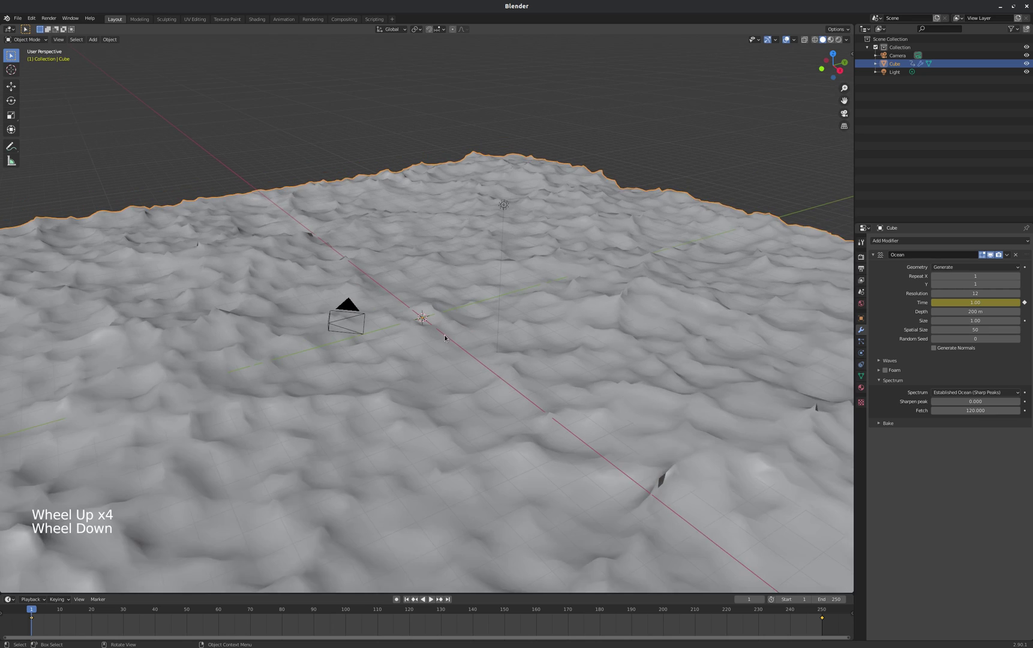
{"action": "key", "text": "shift"}
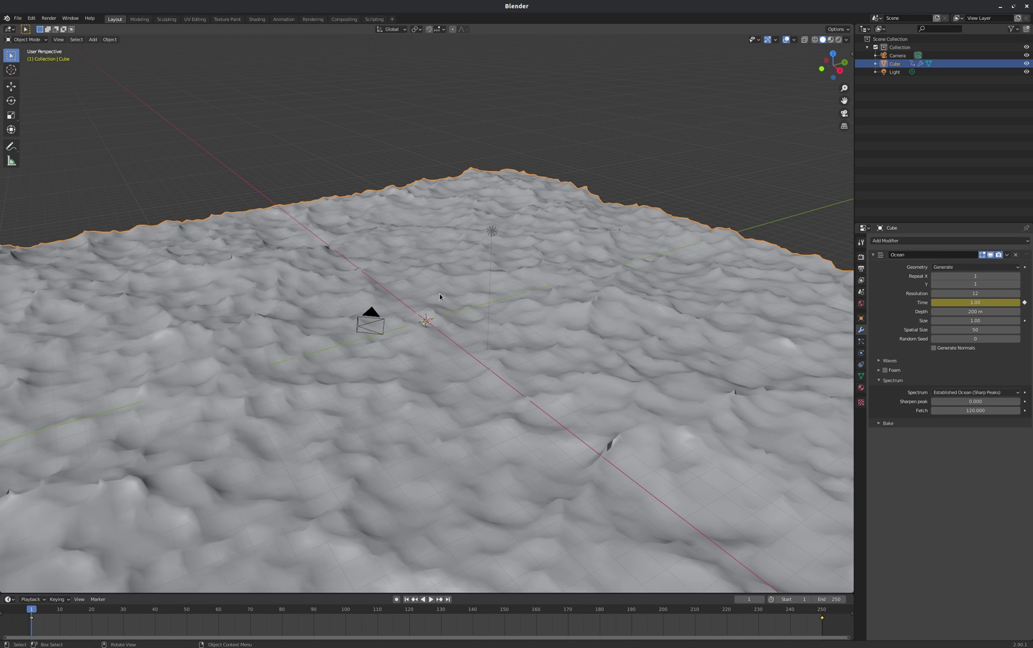
{"action": "key", "text": "shift"}
{"action": "key", "text": "shift+a"}
{"action": "mouse_move", "coordinate": [480, 322]}
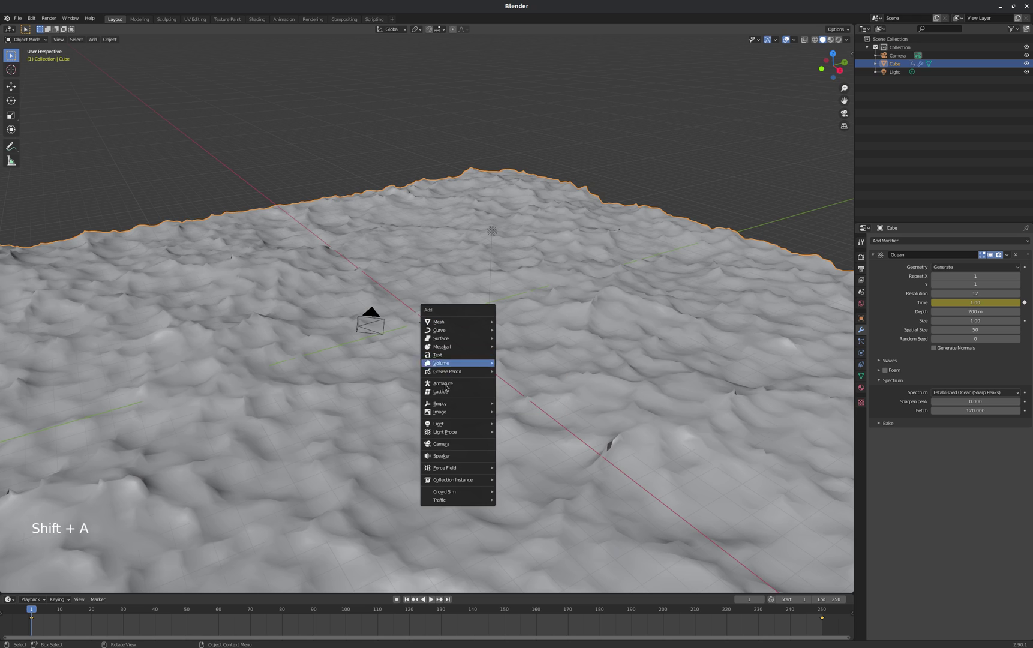
{"action": "mouse_move", "coordinate": [461, 402]}
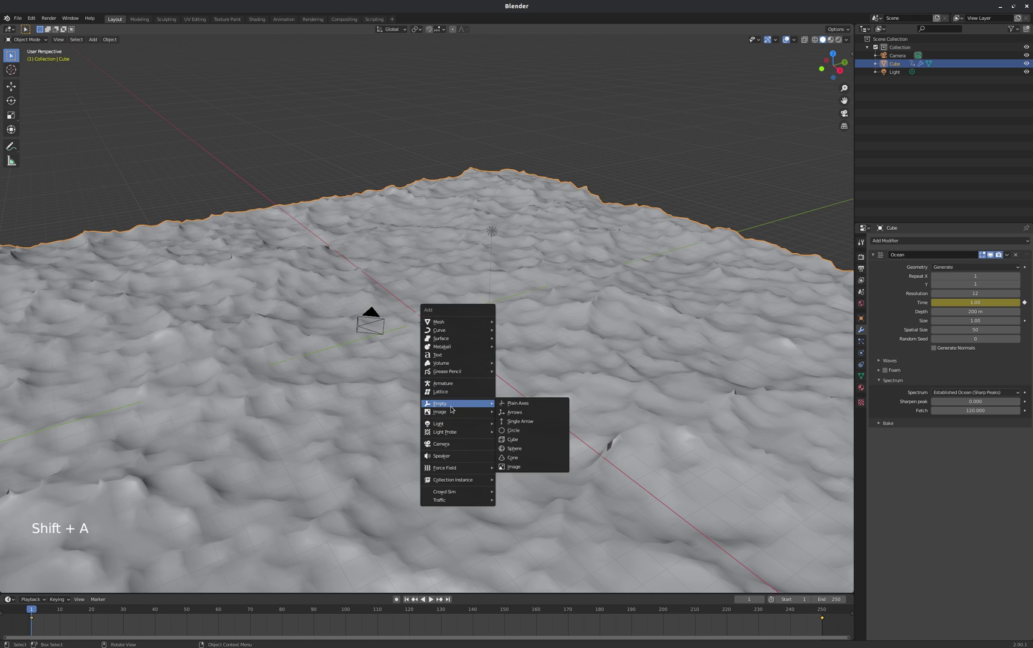
{"action": "left_click", "coordinate": [521, 405]}
Step: Orbit to a low side view showing the empty among the waves
{"action": "scroll", "coordinate": [407, 290], "scroll_direction": "up", "scroll_amount": 5}
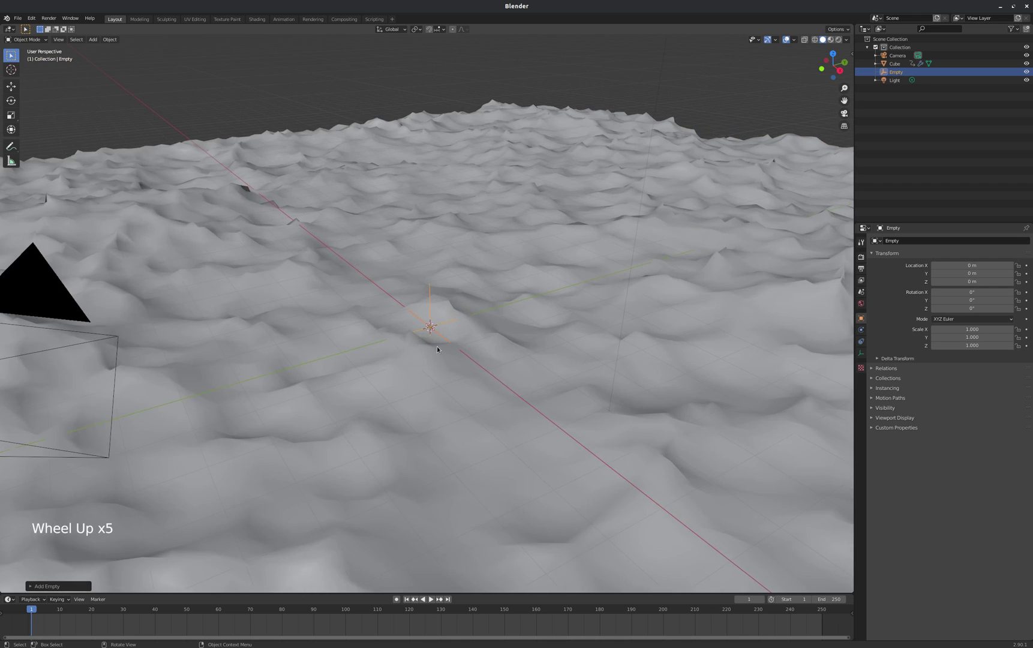
{"action": "middle_click_drag", "start_coordinate": [414, 300], "coordinate": [438, 376]}
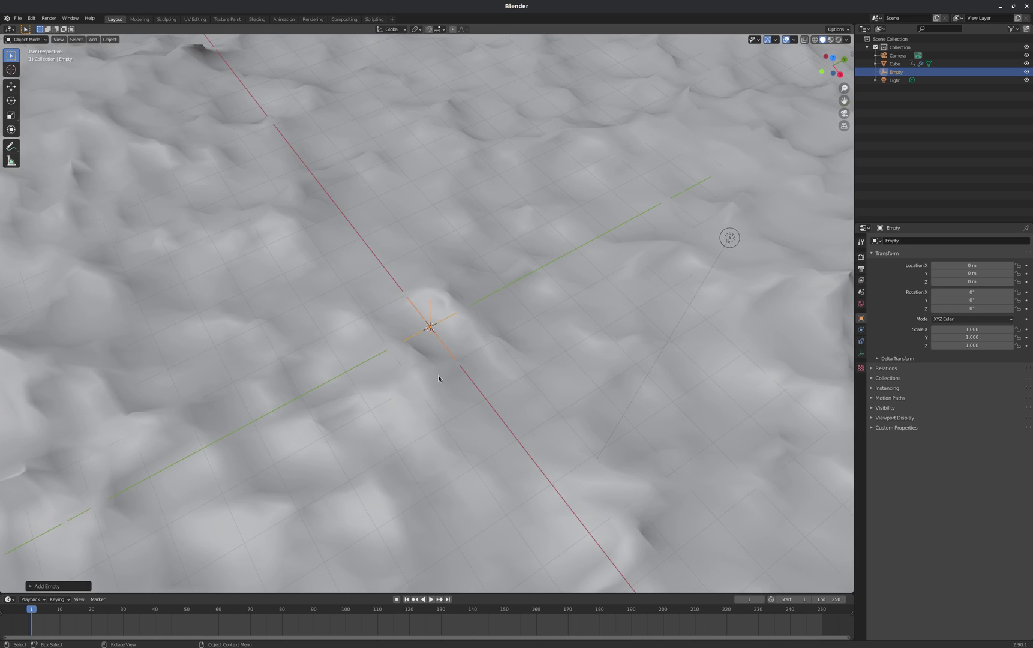
{"action": "middle_click_drag", "start_coordinate": [445, 339], "coordinate": [502, 362]}
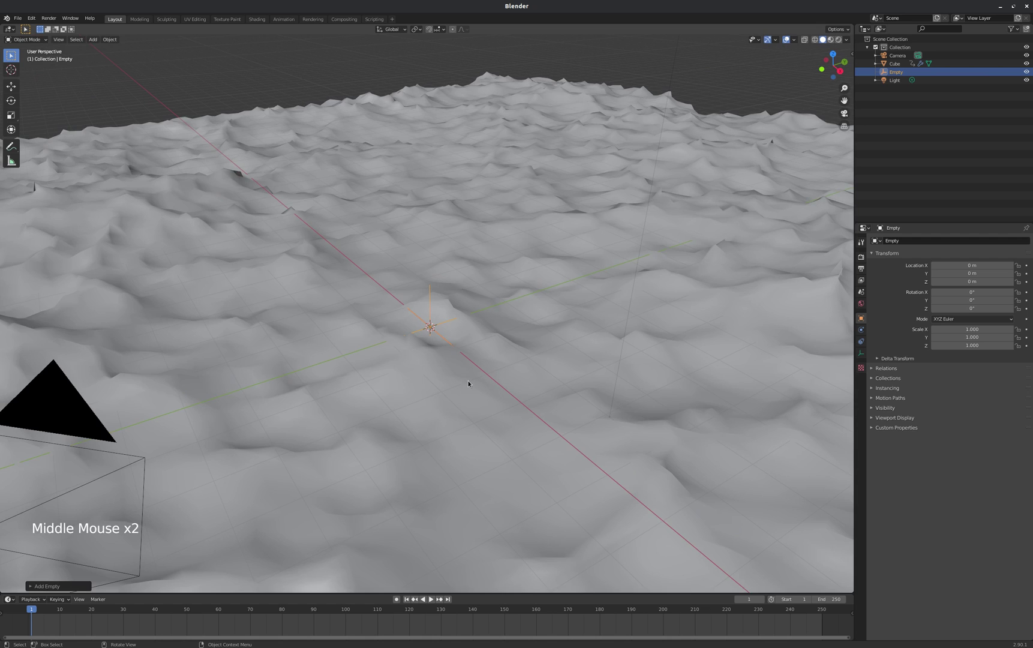
{"action": "scroll", "coordinate": [411, 378], "scroll_direction": "down", "scroll_amount": 3}
{"action": "scroll", "coordinate": [429, 367], "scroll_direction": "up", "scroll_amount": 2}
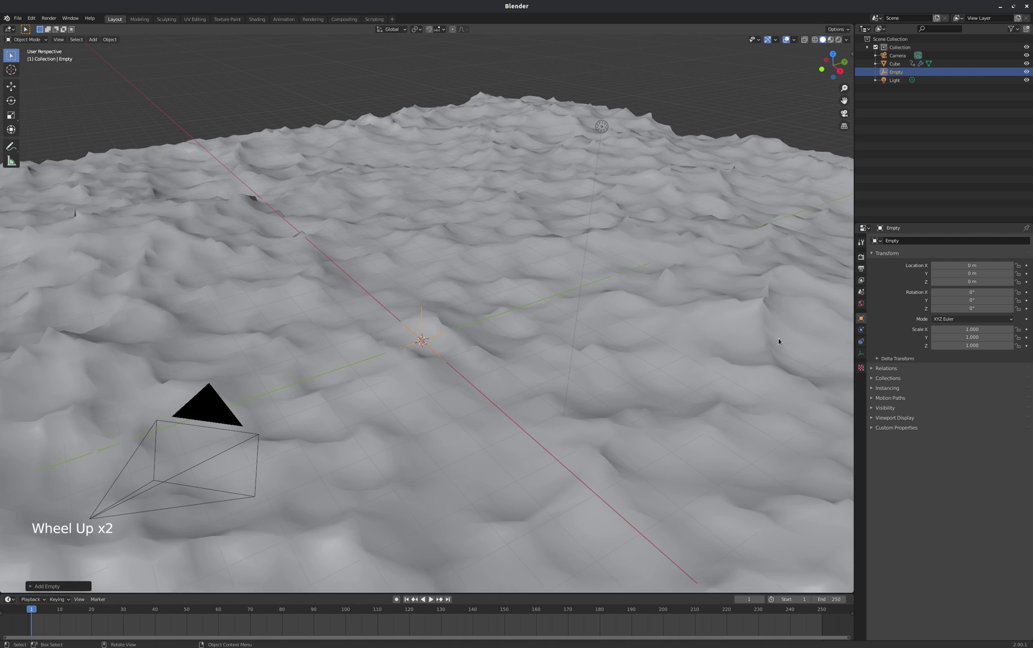
Step: Give the empty a Shrinkwrap constraint targeting the Cube wave surface
{"action": "left_click", "coordinate": [861, 342]}
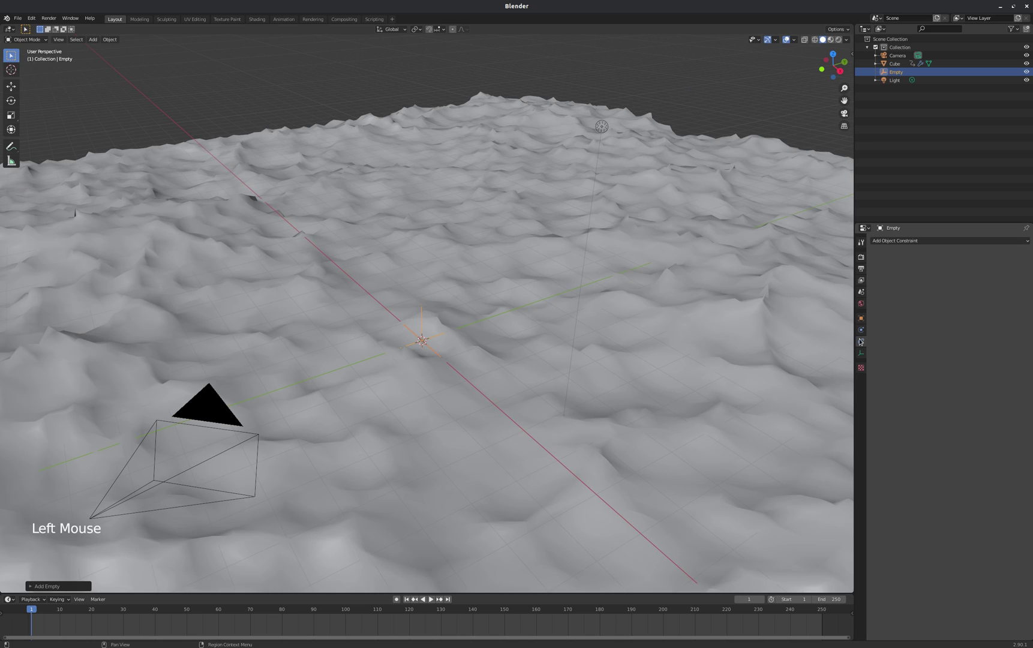
{"action": "left_click", "coordinate": [1007, 243]}
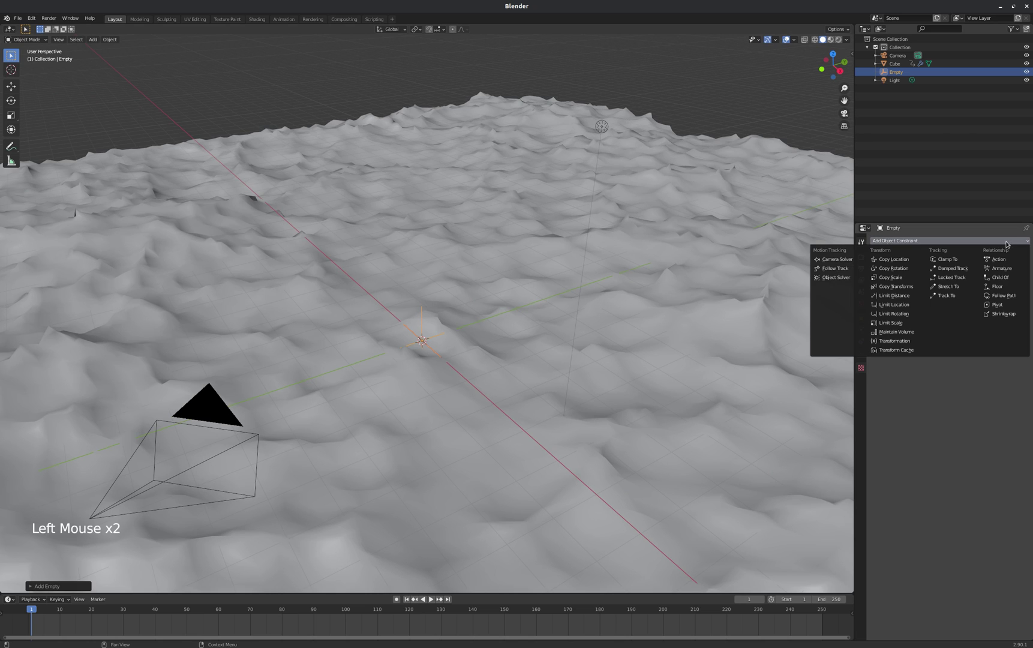
{"action": "left_click", "coordinate": [1004, 313]}
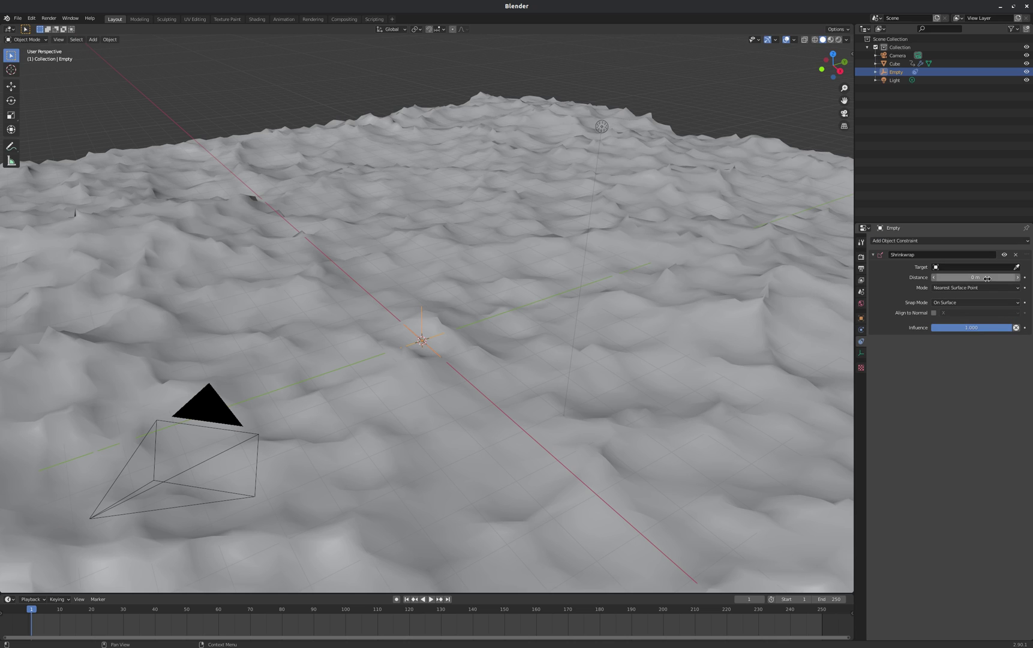
{"action": "left_click", "coordinate": [958, 268]}
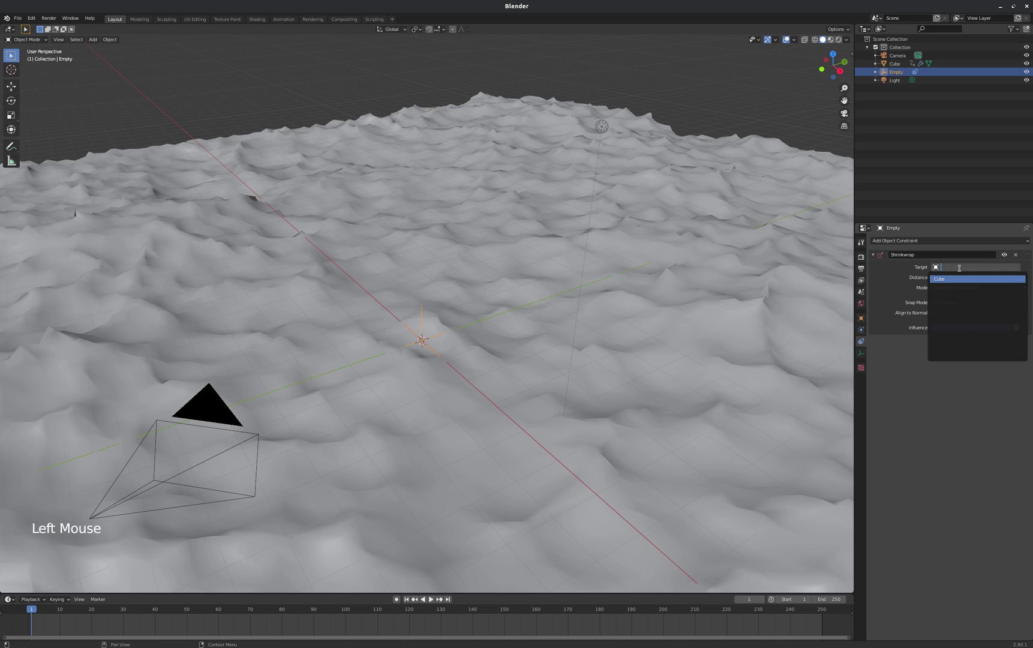
{"action": "left_click", "coordinate": [944, 280]}
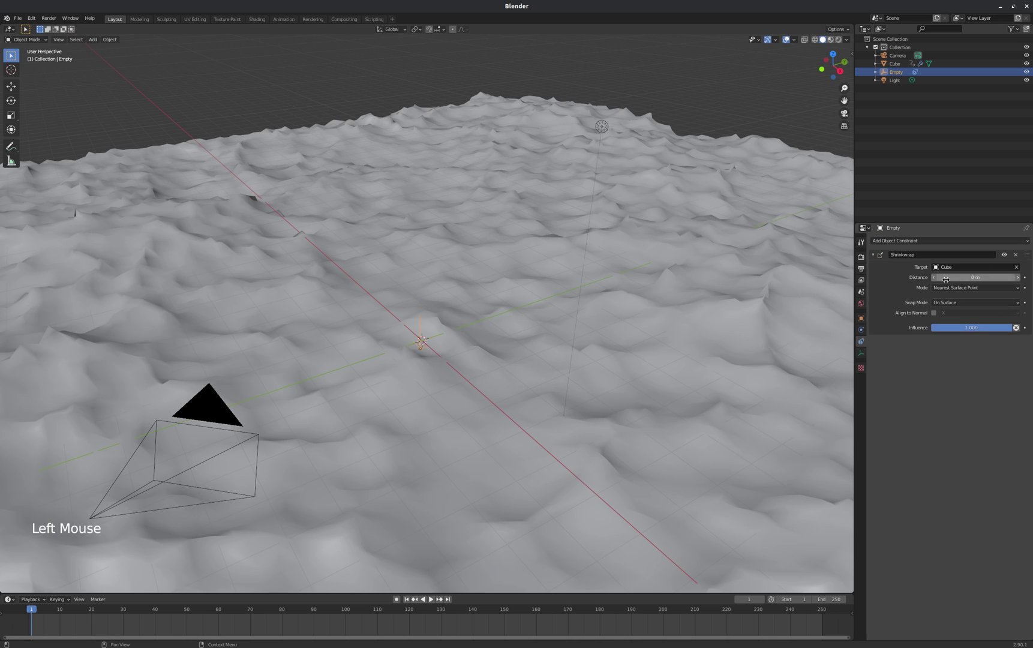
Step: Rename the Cube object to 'Ocean' and make the Empty active again
{"action": "left_click", "coordinate": [897, 63]}
{"action": "type", "text": "Oc"}
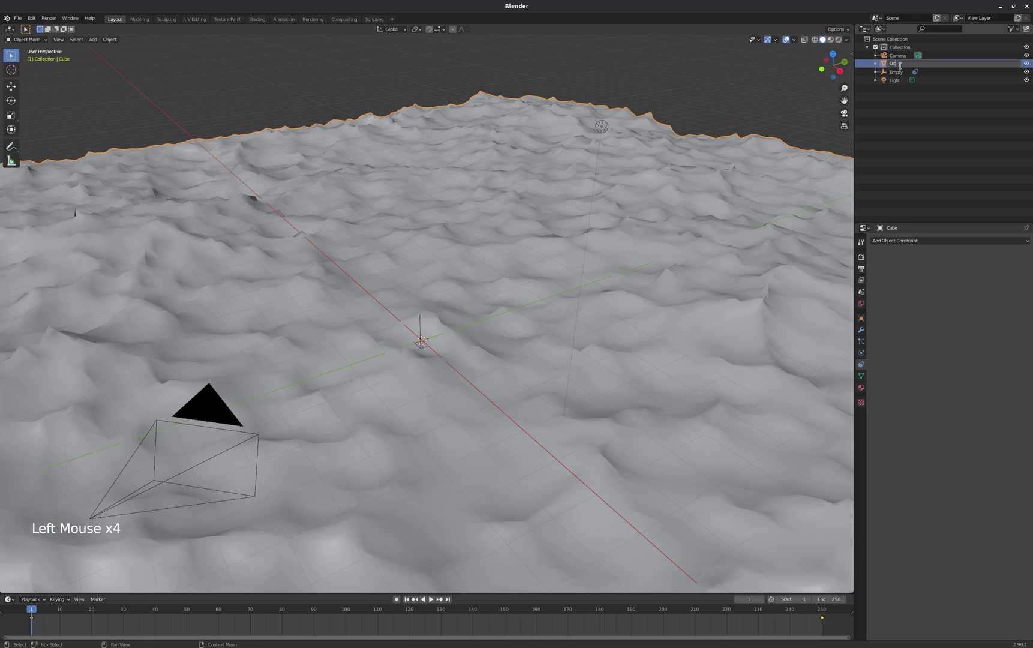
{"action": "type", "text": "ean"}
{"action": "key", "text": "Return"}
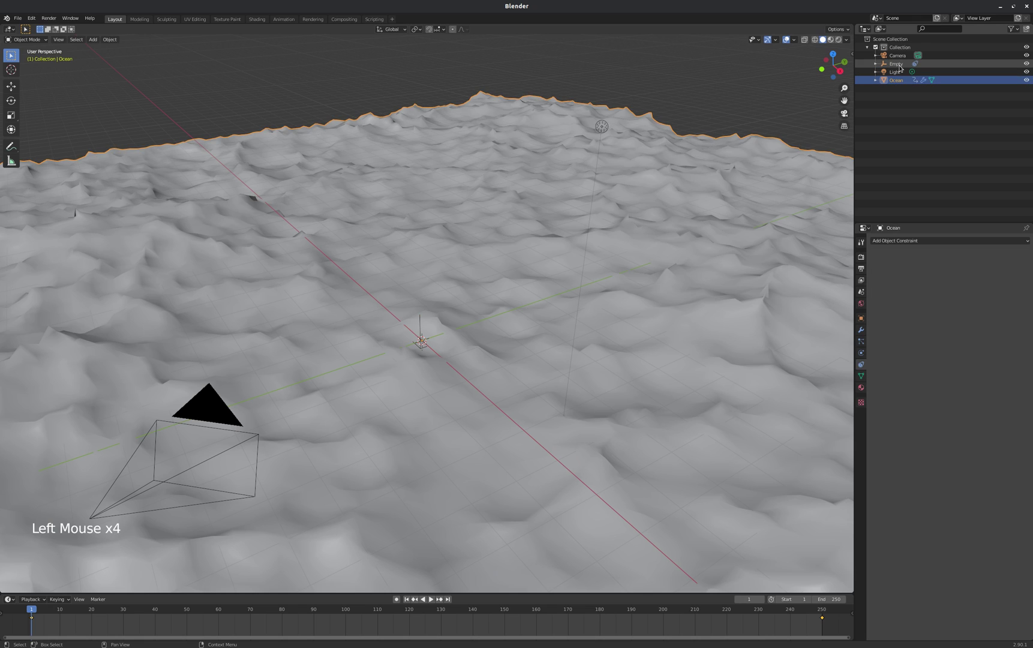
{"action": "left_click", "coordinate": [419, 325]}
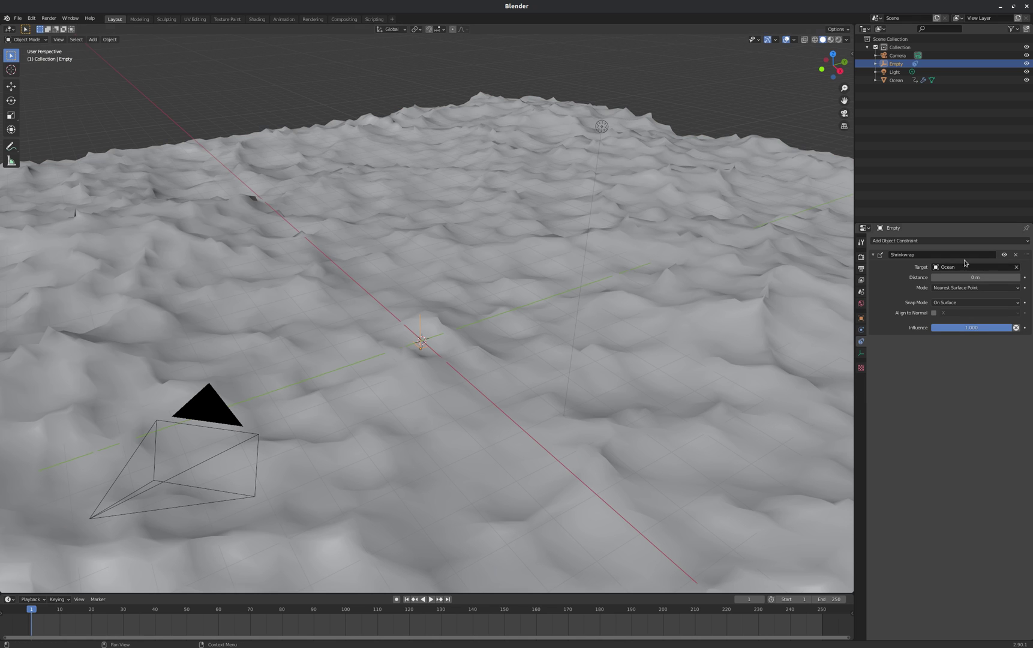
{"action": "left_click", "coordinate": [430, 599]}
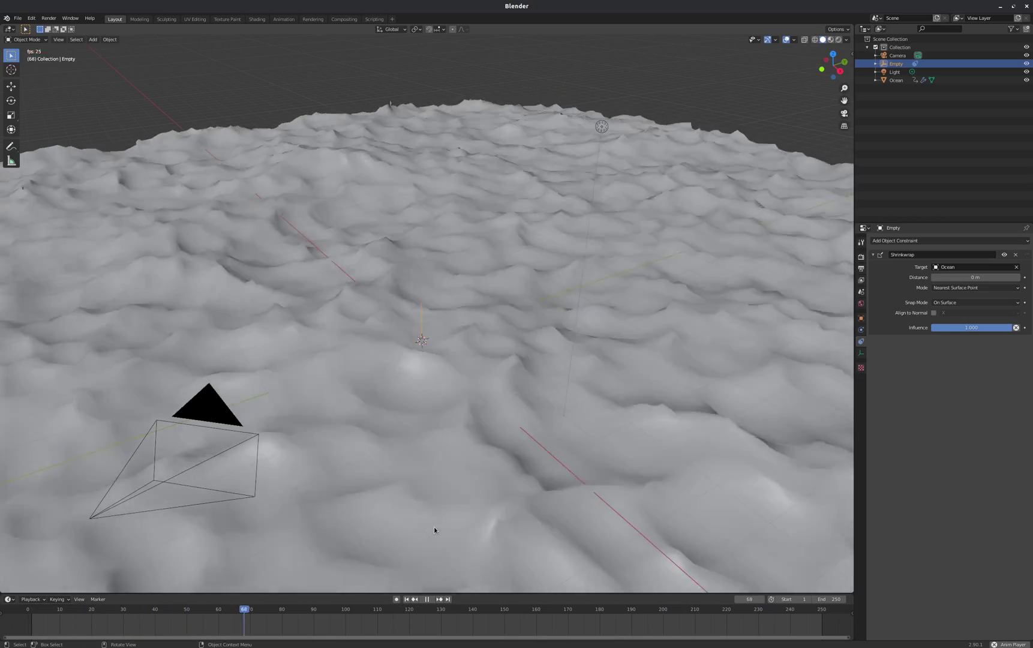
{"action": "left_click", "coordinate": [426, 598]}
{"action": "left_click", "coordinate": [407, 599]}
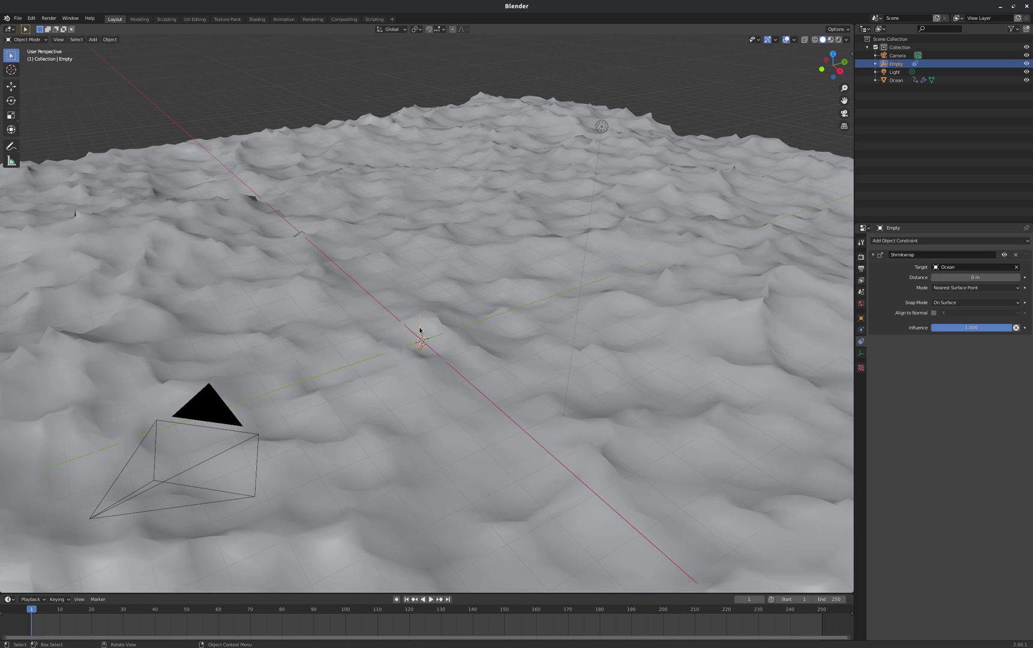
Step: Add a UV sphere at the origin
{"action": "key", "text": "shift"}
{"action": "key", "text": "shift+a"}
{"action": "mouse_move", "coordinate": [502, 292]}
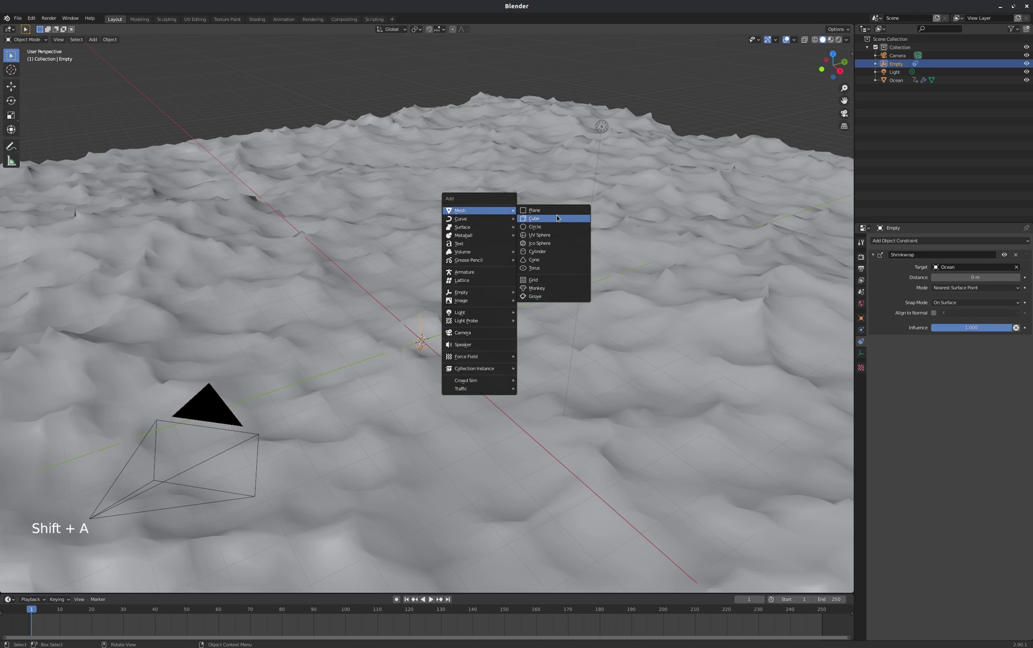
{"action": "left_click", "coordinate": [544, 238]}
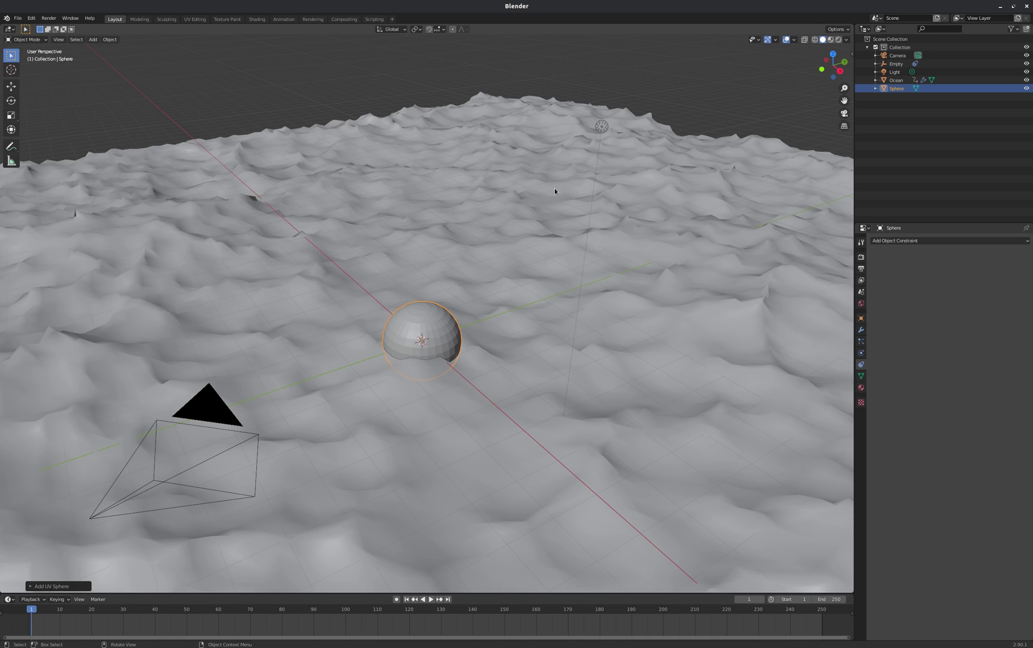
{"action": "mouse_move", "coordinate": [409, 346]}
{"action": "middle_mouse_down"}
{"action": "mouse_move", "coordinate": [420, 336]}
{"action": "mouse_move", "coordinate": [415, 351]}
{"action": "mouse_move", "coordinate": [400, 341]}
{"action": "middle_mouse_up"}
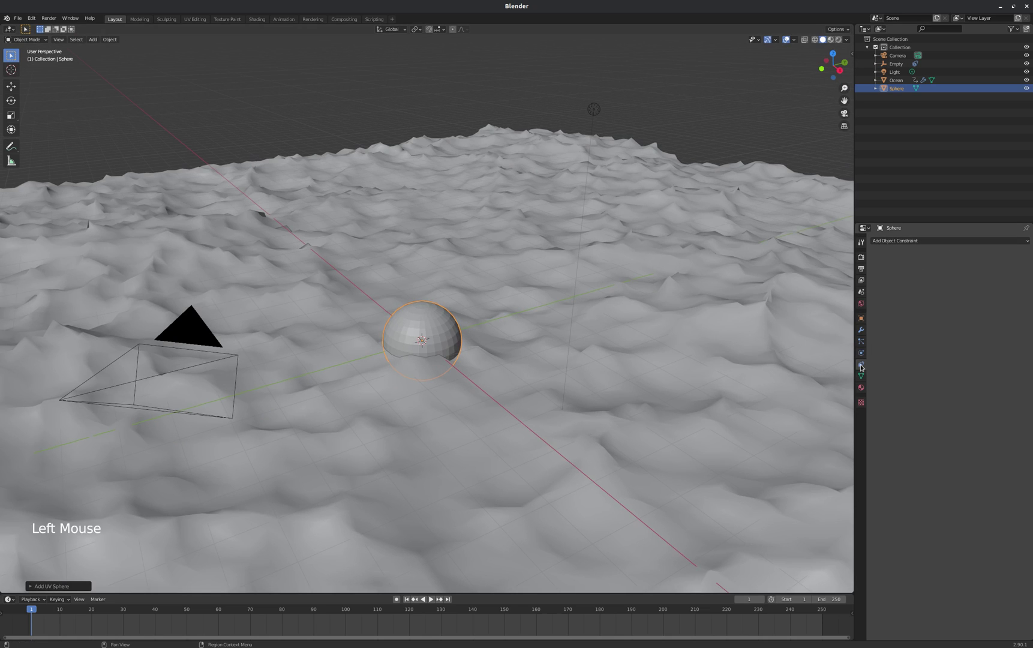
Step: Give the sphere a Copy Location constraint targeting the Empty
{"action": "left_click", "coordinate": [1014, 240]}
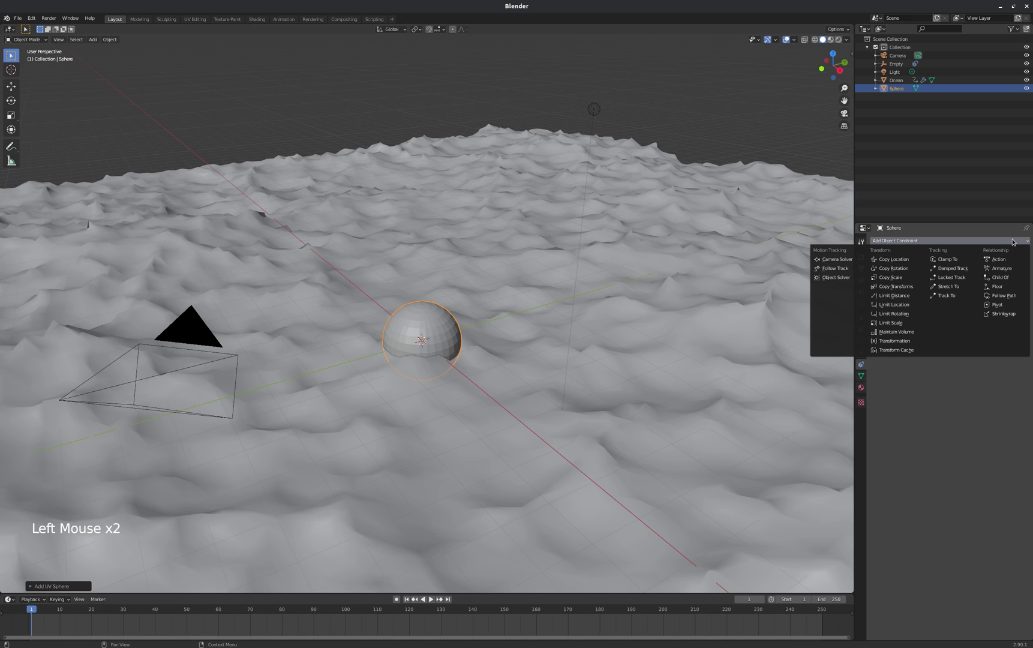
{"action": "left_click", "coordinate": [896, 260]}
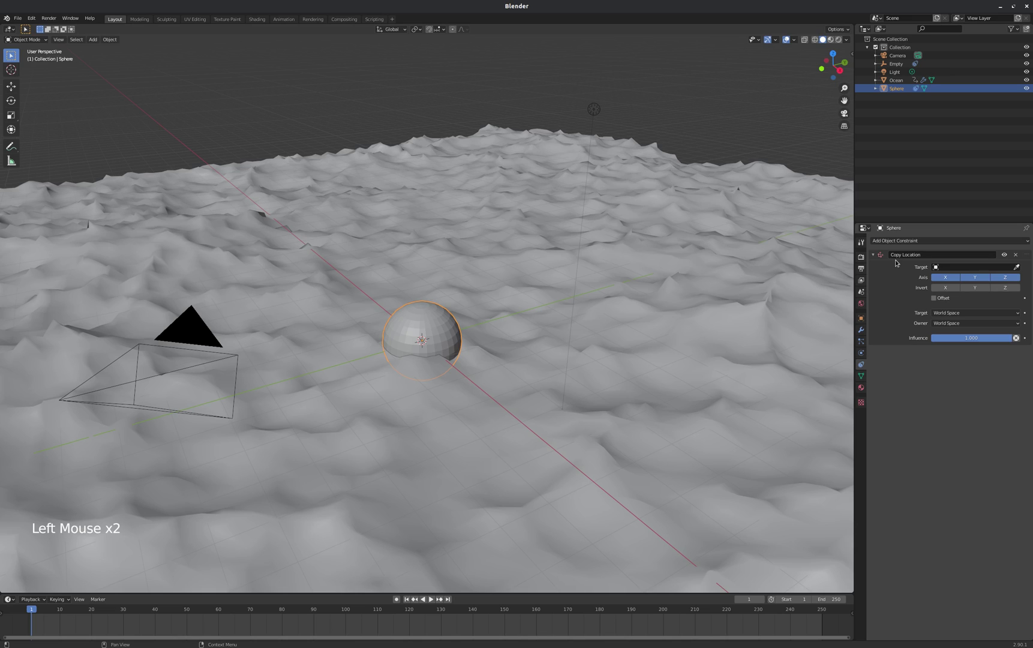
{"action": "left_click", "coordinate": [942, 287]}
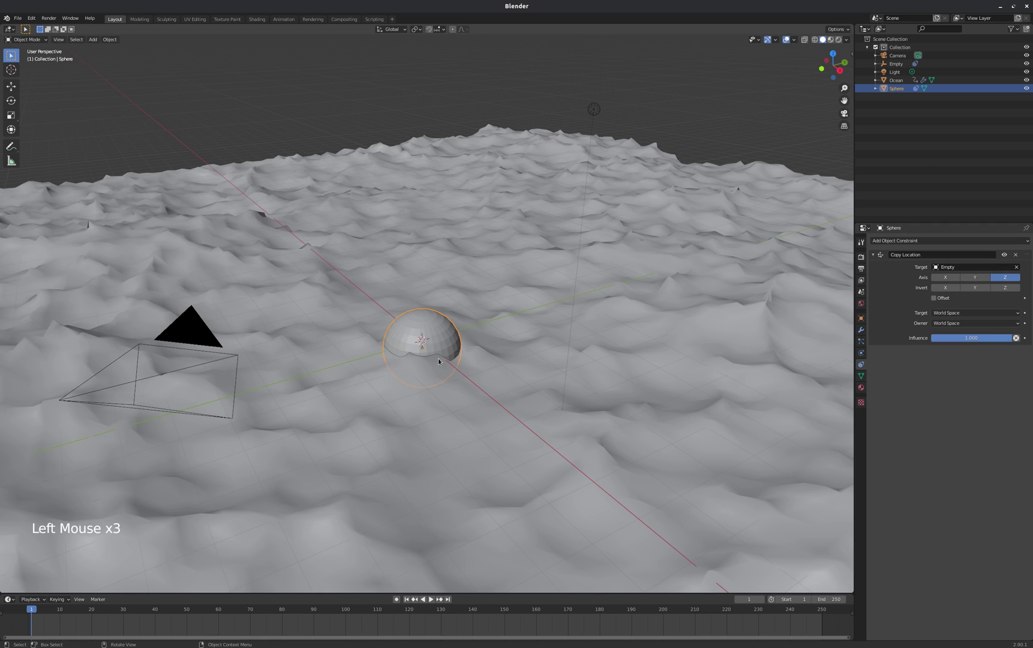
{"action": "middle_click_drag", "start_coordinate": [439, 357], "coordinate": [435, 356]}
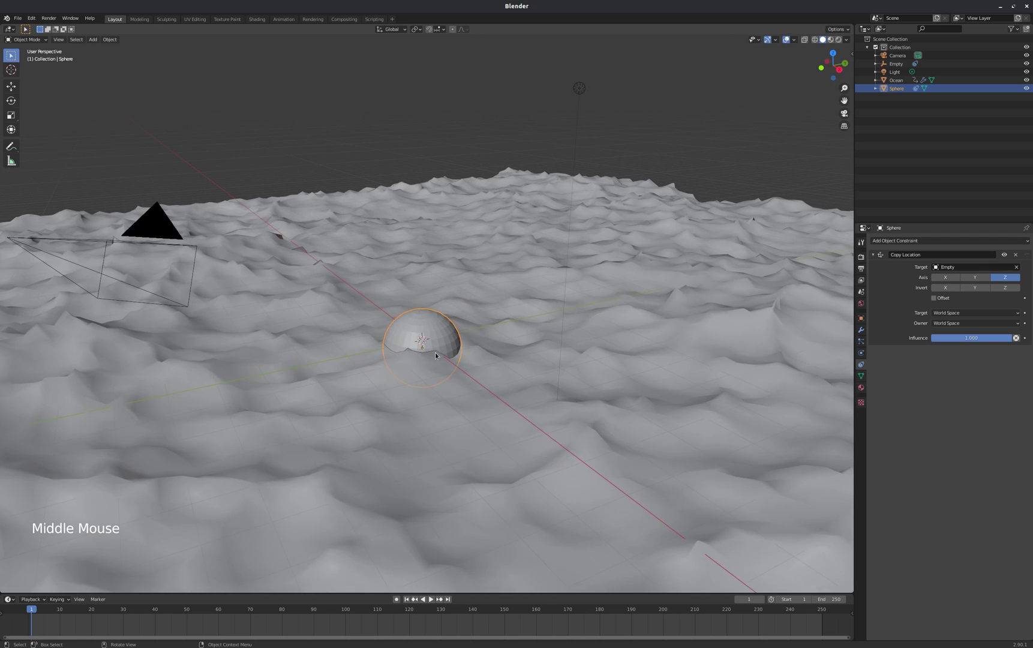
{"action": "left_click", "coordinate": [432, 598]}
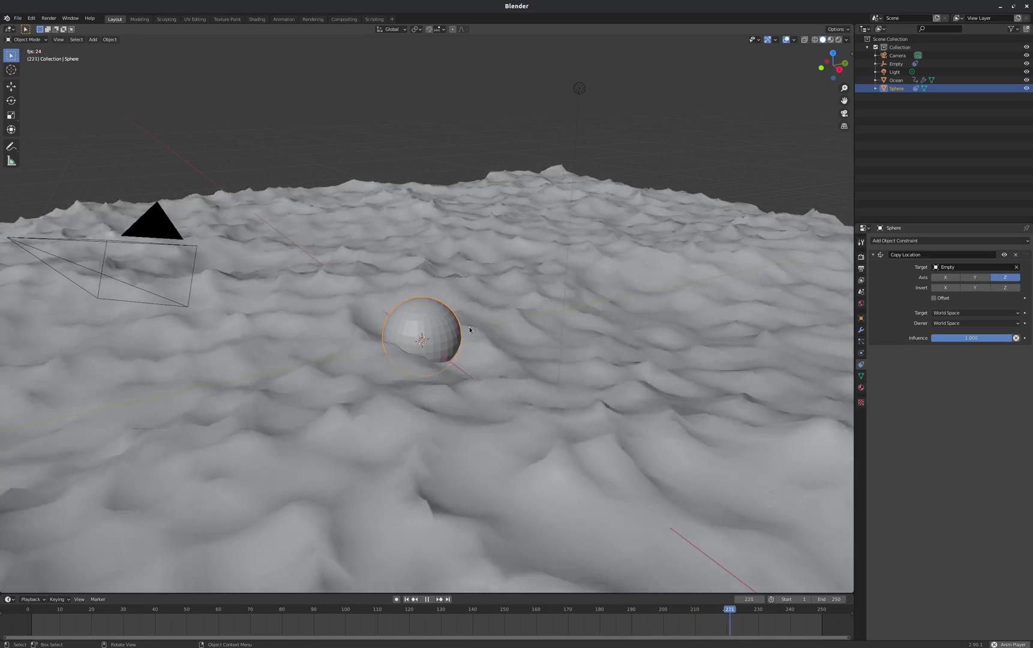
{"action": "middle_click_drag", "start_coordinate": [470, 329], "coordinate": [443, 361]}
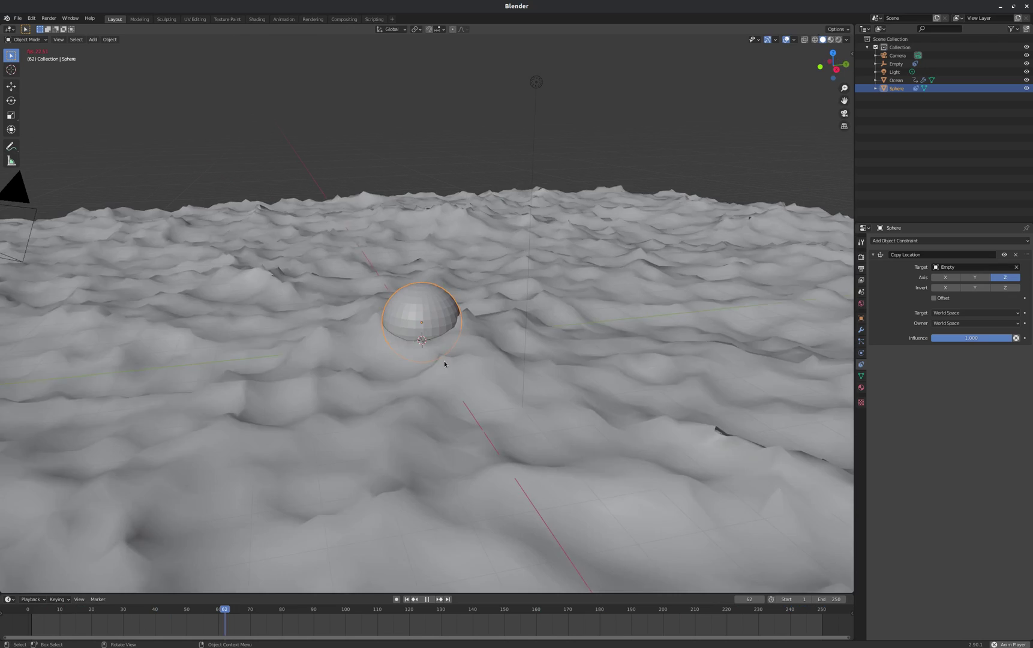
{"action": "left_click", "coordinate": [419, 600]}
{"action": "left_click", "coordinate": [406, 599]}
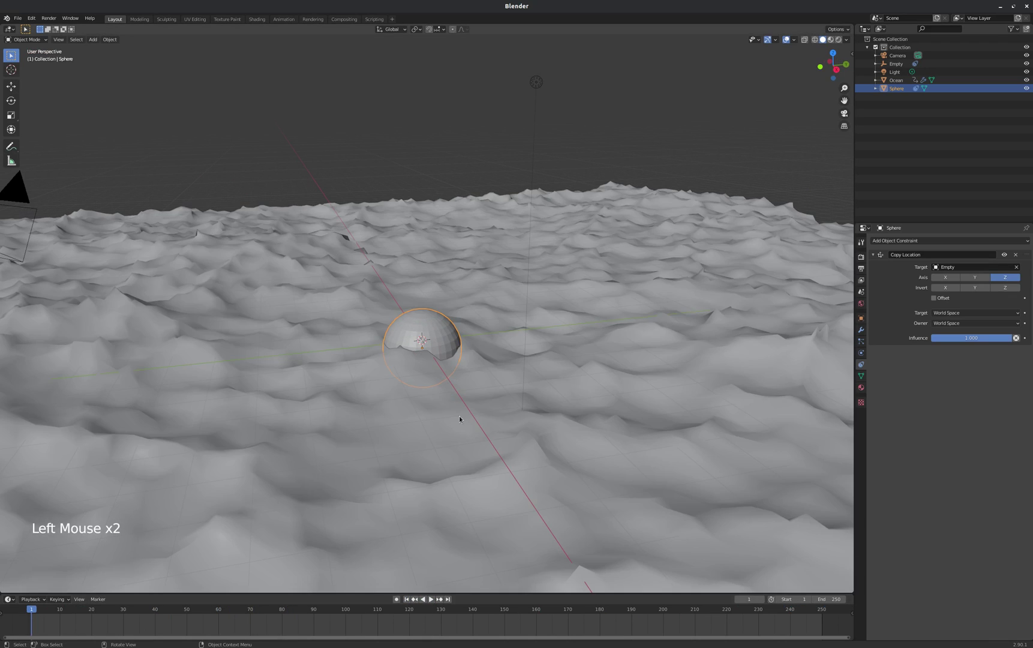
Step: Move the sphere about 0.29 m up on Z and play the animation to check it rides above the waves
{"action": "middle_click_drag", "start_coordinate": [377, 347], "coordinate": [435, 362]}
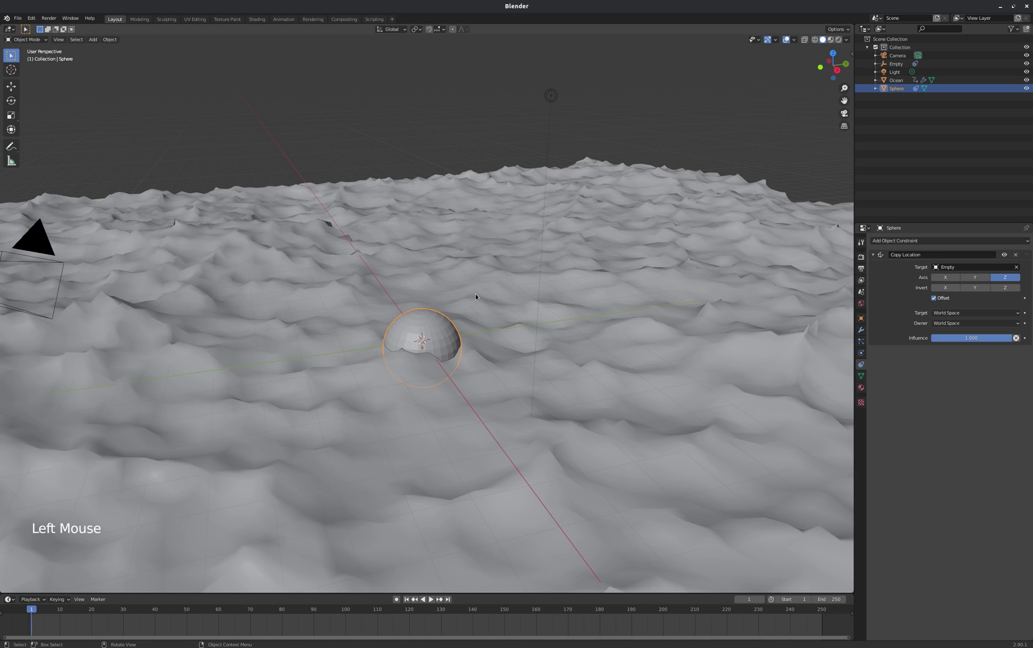
{"action": "key", "text": "g"}
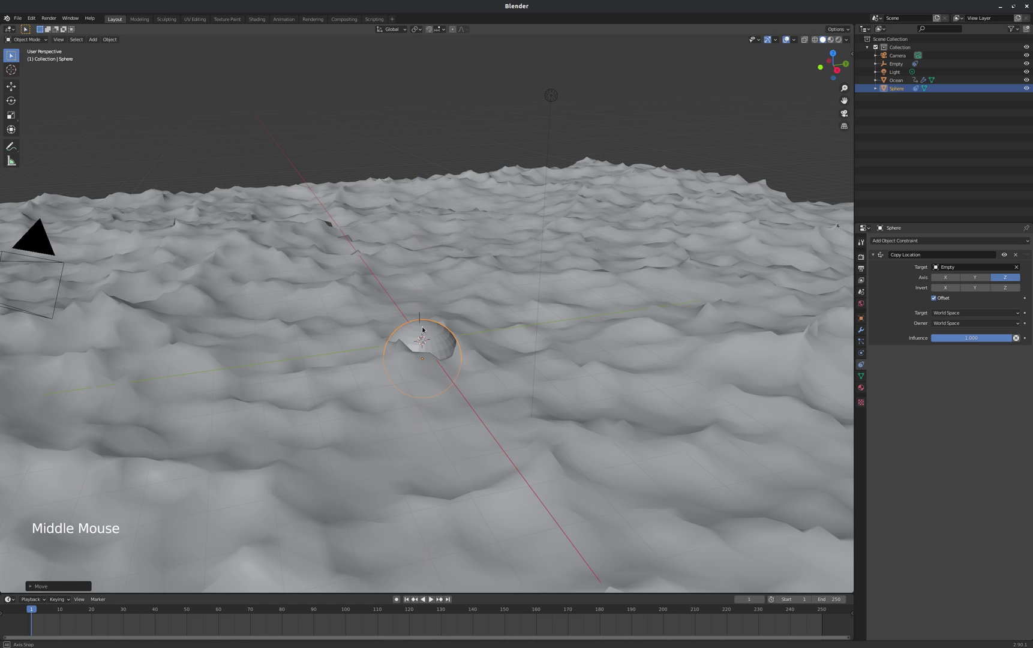
{"action": "mouse_move", "coordinate": [423, 330]}
{"action": "middle_mouse_down"}
{"action": "mouse_move", "coordinate": [457, 331]}
{"action": "mouse_move", "coordinate": [436, 327]}
{"action": "middle_mouse_up"}
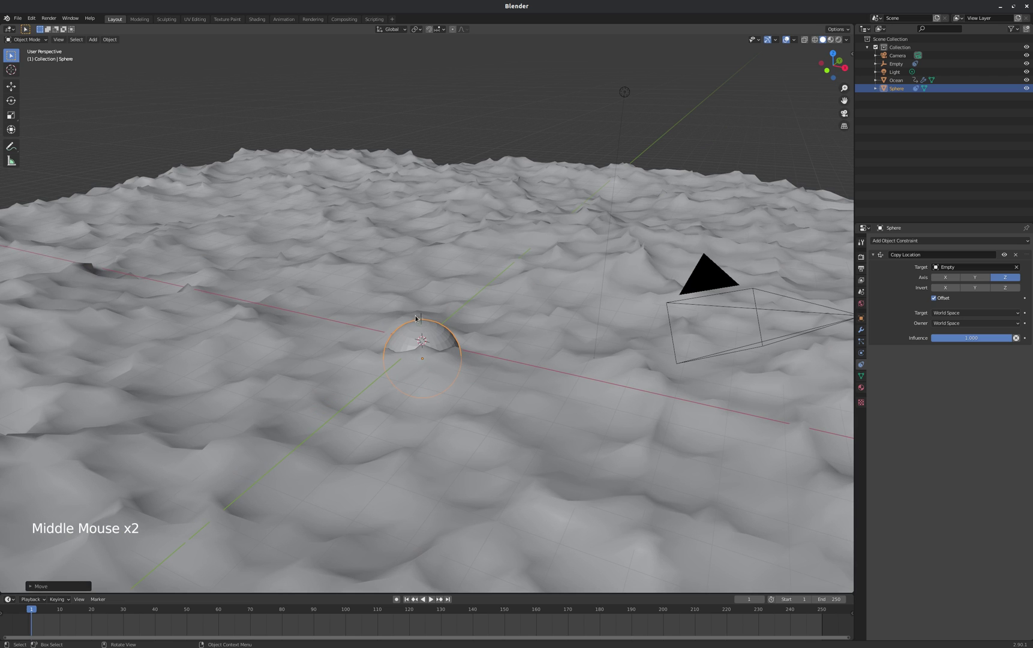
{"action": "left_click", "coordinate": [430, 599]}
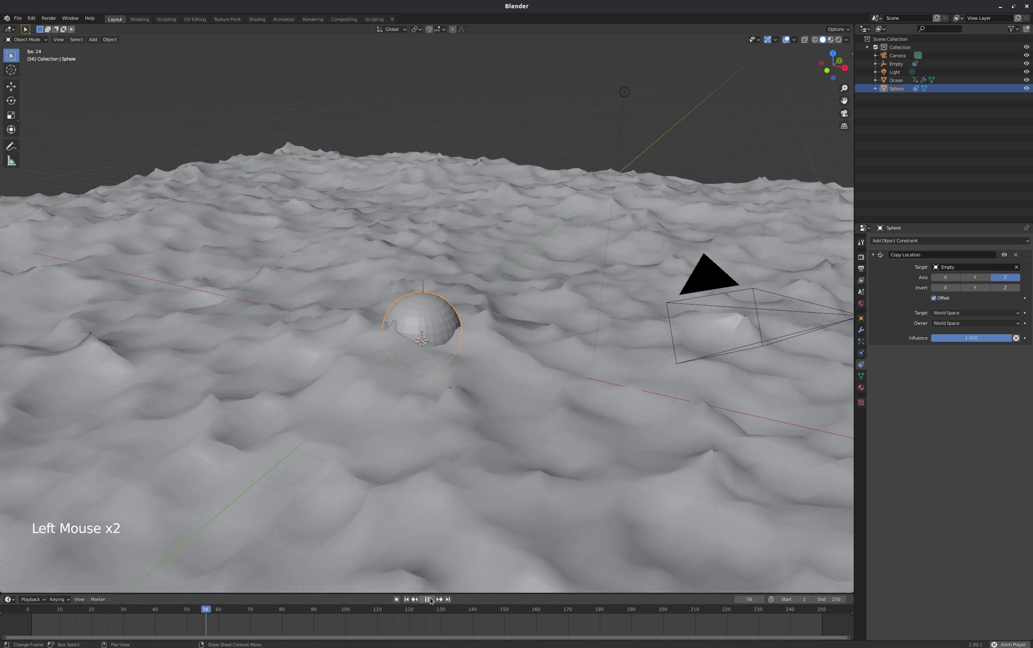
Step: Replay from frame 1 to watch the sphere bob at 0.364 influence from a low, level view
{"action": "left_click", "coordinate": [406, 599]}
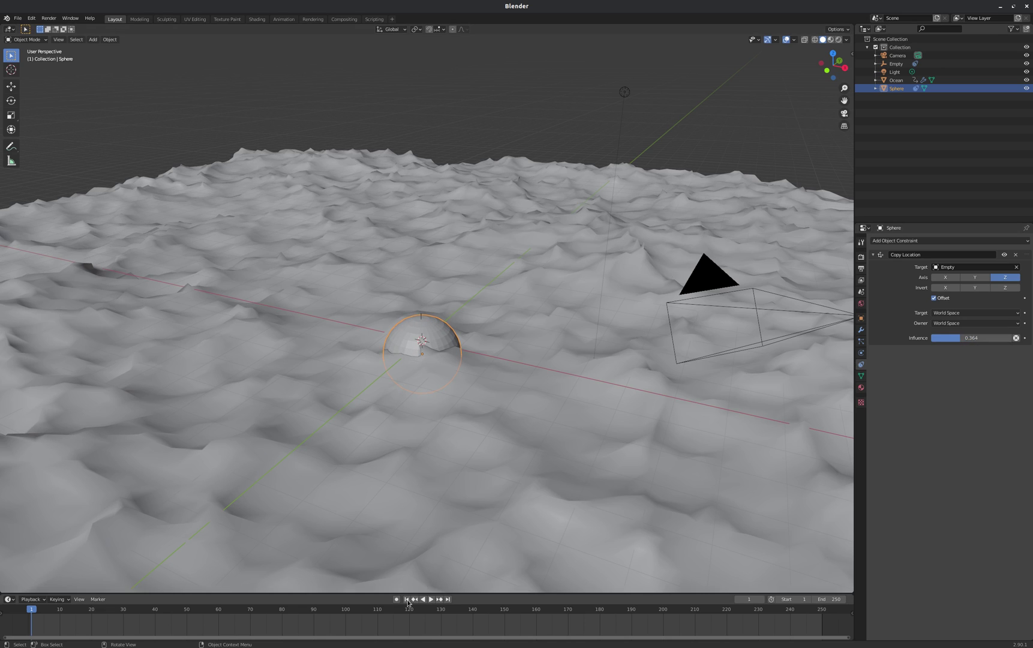
{"action": "left_click", "coordinate": [431, 599]}
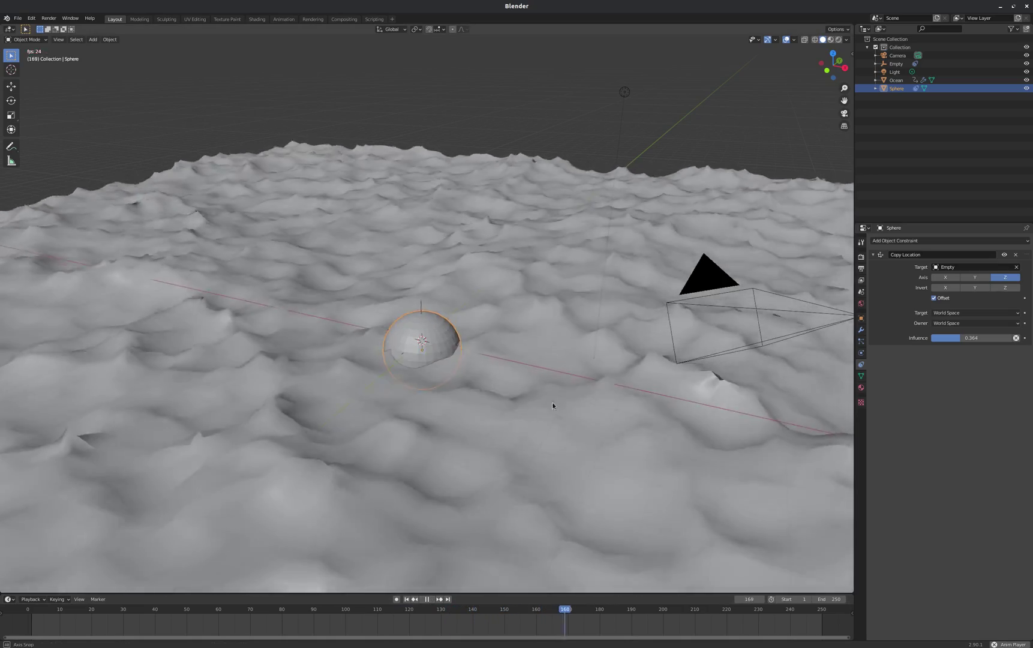
{"action": "middle_click_drag", "start_coordinate": [552, 403], "coordinate": [516, 391]}
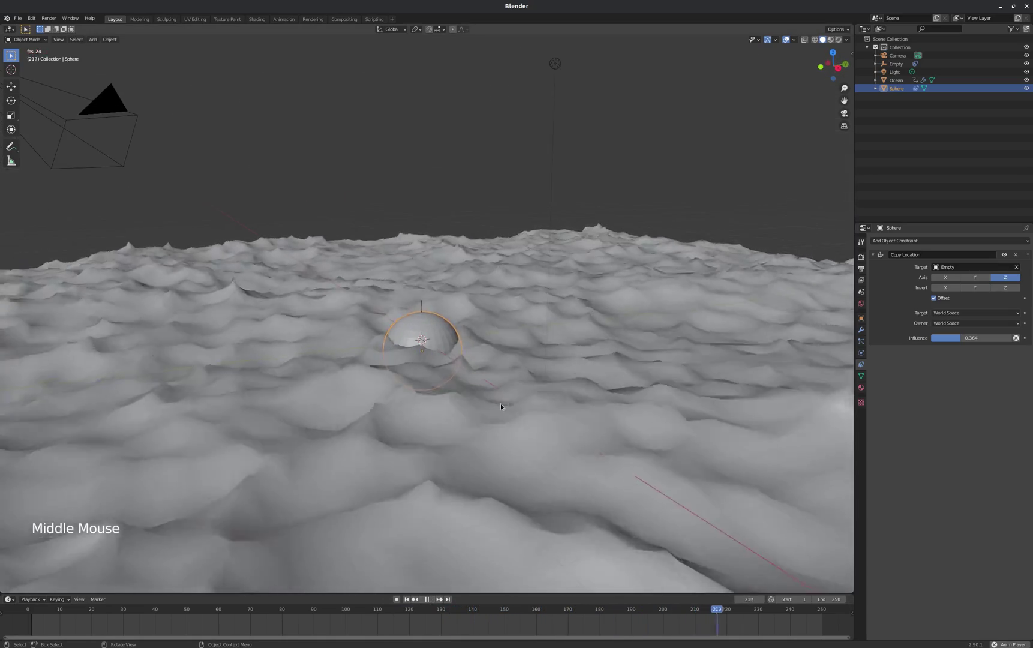